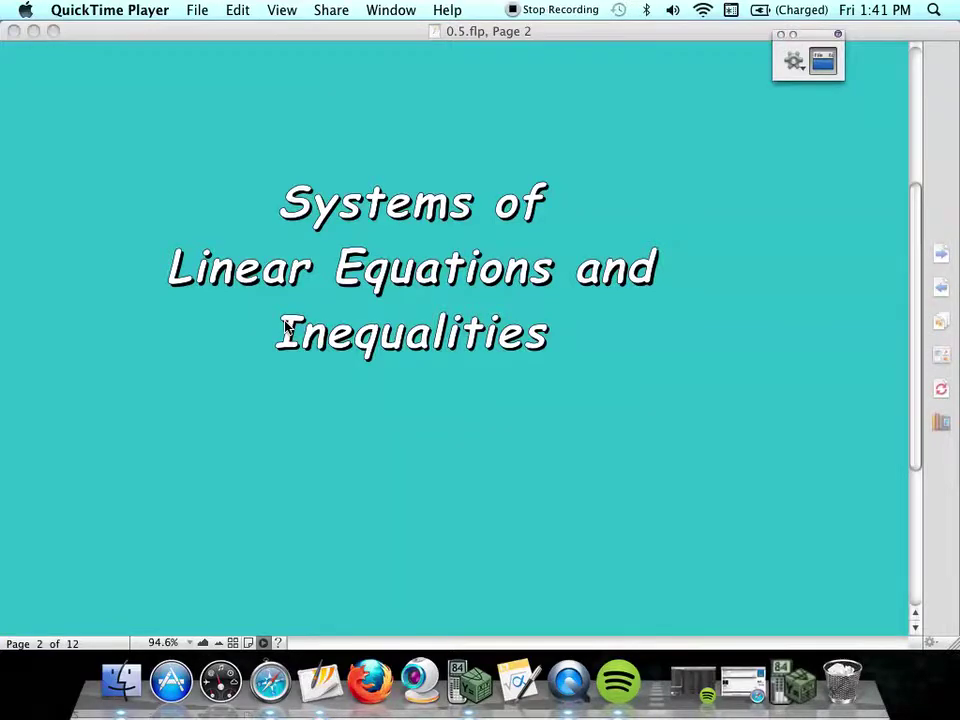
Advance the flipchart to page 3, 'Solve by graphing: 4x-y=18, 3x-4y=20'
click(941, 255)
click(941, 255)
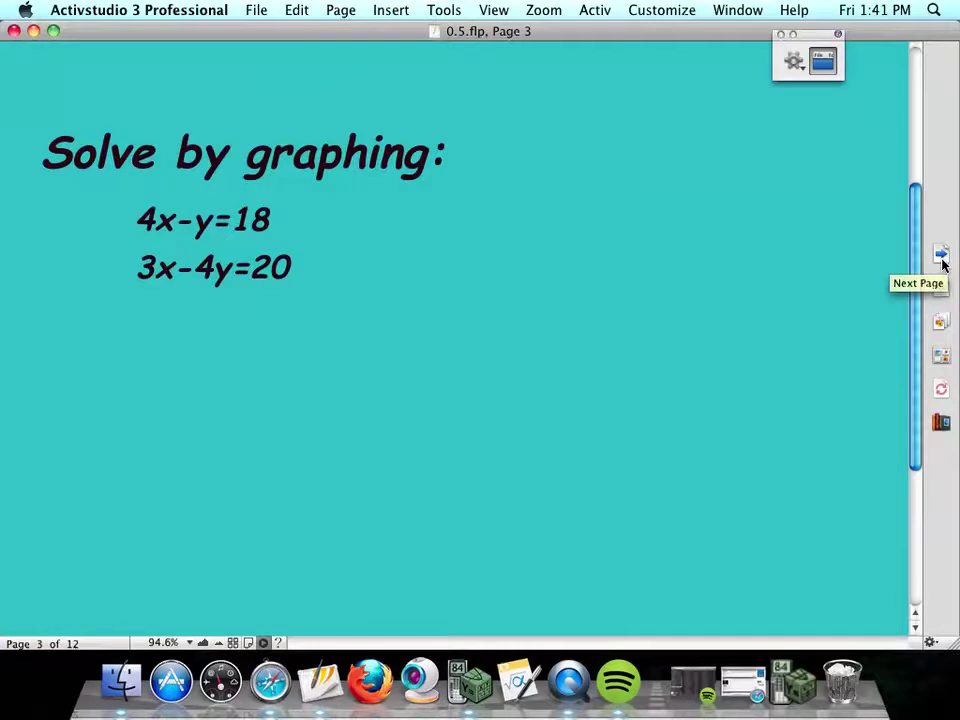
click(794, 35)
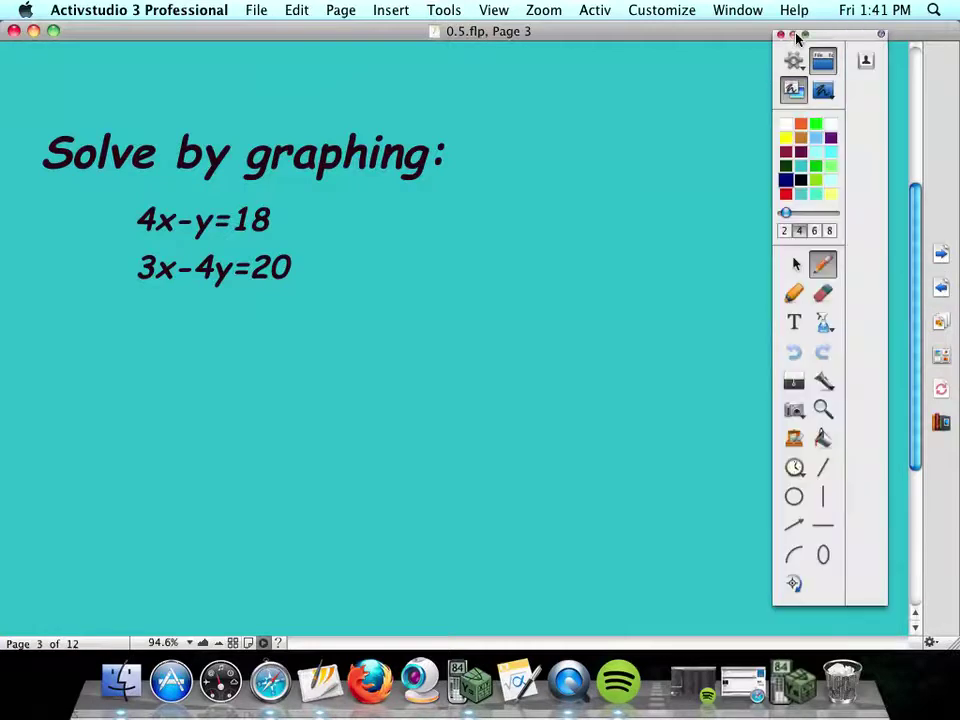
click(794, 35)
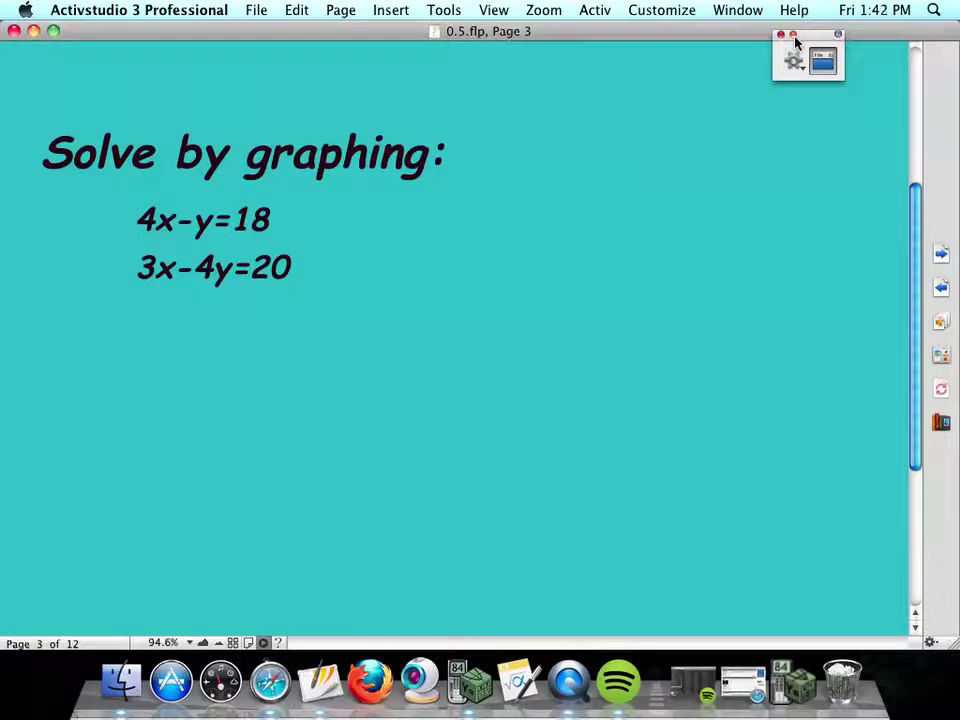
In yellow ink, rearrange 4x-y=18 into -y = 18-4x beside it
drag(182, 244, 212, 237)
mouse_move(288, 225)
mouse_down()
mouse_move(318, 220)
mouse_move(322, 230)
mouse_up()
mouse_move(172, 206)
mouse_down()
mouse_move(207, 188)
mouse_move(272, 197)
mouse_up()
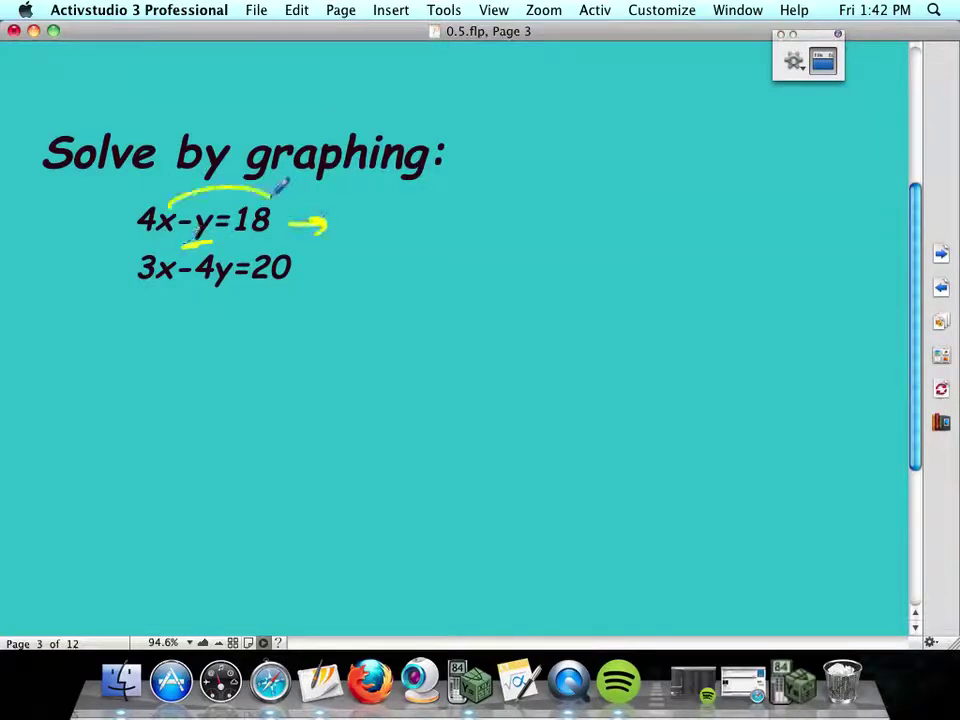
drag(355, 223, 376, 222)
mouse_move(388, 213)
mouse_down()
mouse_move(408, 216)
mouse_move(398, 240)
mouse_move(447, 219)
mouse_up()
drag(433, 228, 462, 228)
drag(490, 200, 485, 229)
mouse_move(510, 220)
mouse_down()
mouse_move(558, 212)
mouse_move(552, 226)
mouse_up()
mouse_move(568, 205)
mouse_down()
mouse_move(582, 228)
mouse_move(568, 230)
mouse_up()
Write y = (18-4x)/-1 on the line below
drag(401, 262, 409, 284)
drag(420, 258, 396, 316)
drag(434, 283, 447, 289)
mouse_move(467, 262)
mouse_down()
mouse_move(465, 286)
mouse_move(518, 272)
mouse_up()
drag(534, 256, 551, 286)
mouse_move(568, 258)
mouse_down()
mouse_move(560, 285)
mouse_move(571, 285)
mouse_up()
mouse_move(489, 296)
mouse_down()
mouse_move(583, 283)
mouse_move(516, 309)
mouse_move(533, 318)
mouse_up()
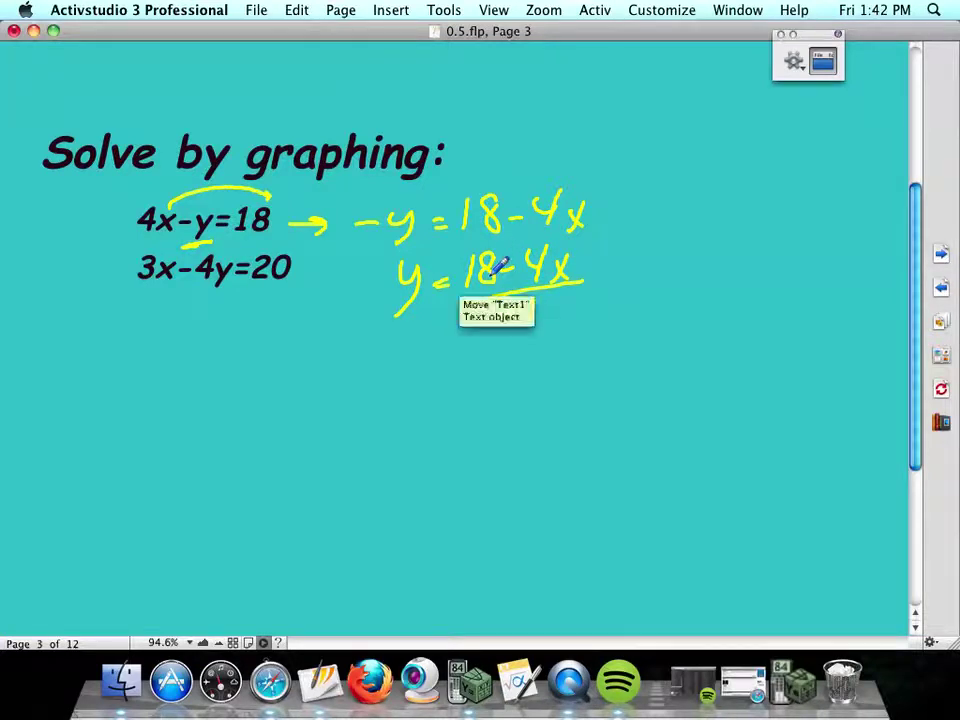
Rearrange 3x-4y=20 into -4y = 20-3x and y = (20-3x)/-4, boxing the results
mouse_move(165, 275)
mouse_down()
mouse_move(209, 300)
mouse_move(290, 278)
mouse_up()
drag(145, 381, 160, 377)
mouse_move(173, 352)
mouse_down()
mouse_move(203, 373)
mouse_move(240, 385)
mouse_move(273, 371)
mouse_move(274, 385)
mouse_move(340, 378)
mouse_up()
mouse_move(205, 448)
mouse_down()
mouse_move(213, 493)
mouse_move(290, 437)
mouse_move(296, 459)
mouse_move(348, 421)
mouse_move(343, 441)
mouse_move(374, 431)
mouse_move(291, 470)
mouse_move(312, 483)
mouse_move(331, 462)
mouse_move(343, 494)
mouse_move(389, 488)
mouse_move(304, 511)
mouse_move(198, 472)
mouse_move(284, 408)
mouse_move(386, 496)
mouse_up()
mouse_move(578, 317)
mouse_down()
mouse_move(499, 333)
mouse_move(377, 292)
mouse_move(497, 243)
mouse_move(599, 290)
mouse_move(570, 330)
mouse_up()
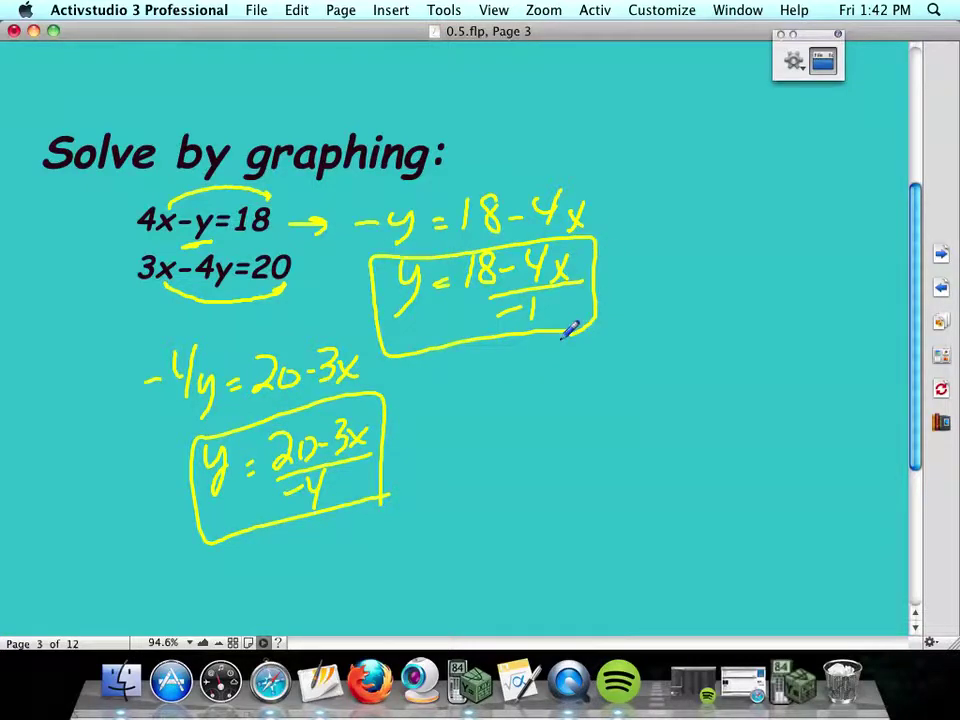
click(797, 683)
Graph Y1=(18-4X)/-1 and Y2=(20-3X)/-4 on the TI-84 with ZStandard
drag(646, 58, 755, 57)
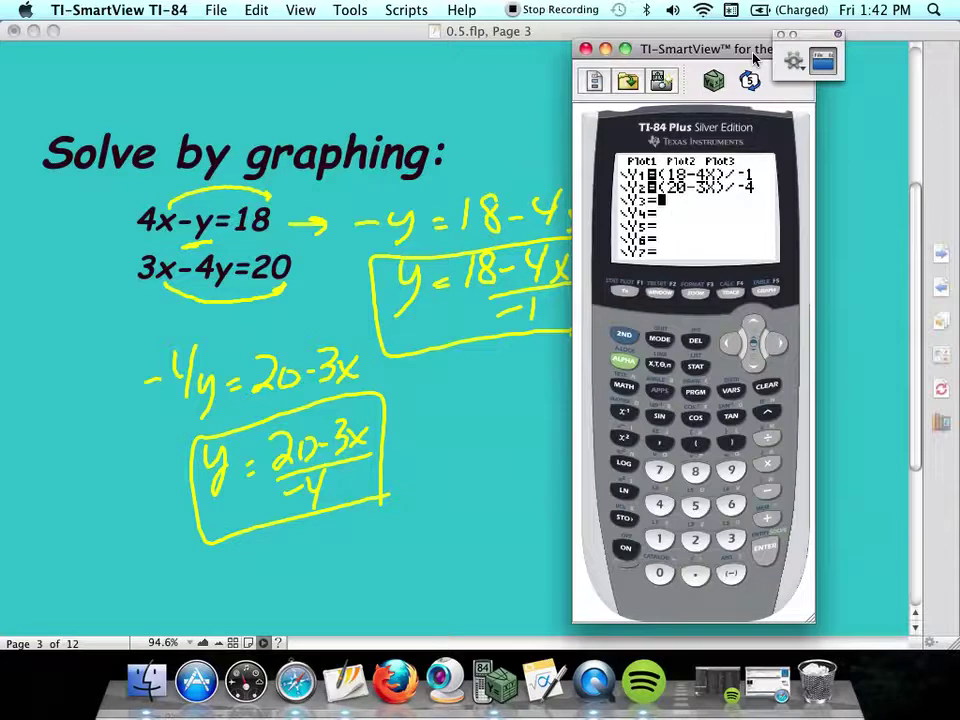
click(695, 292)
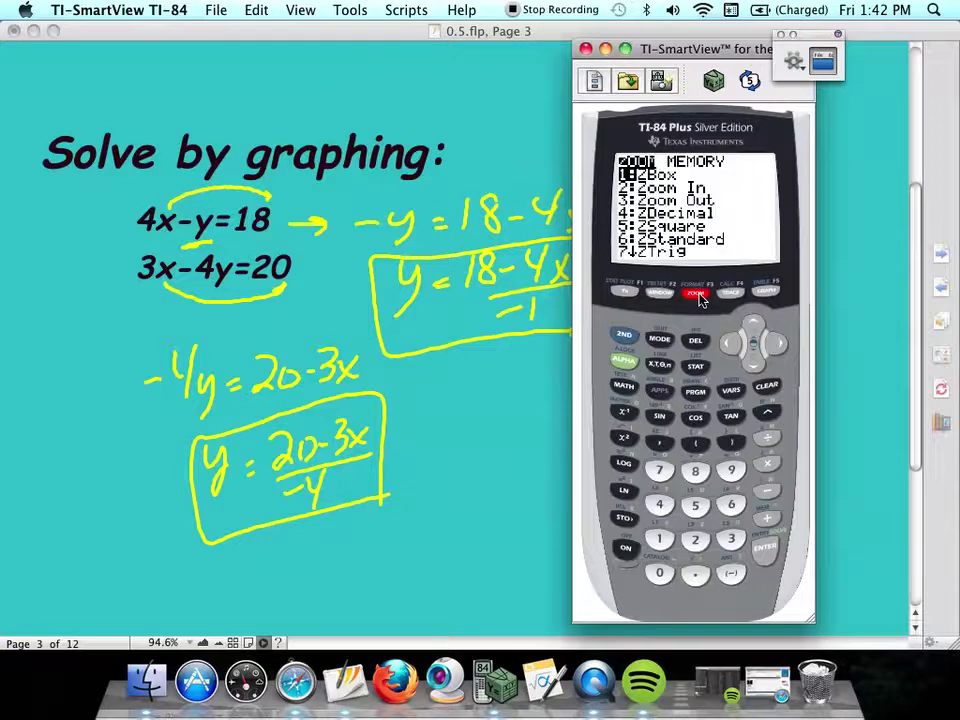
click(731, 505)
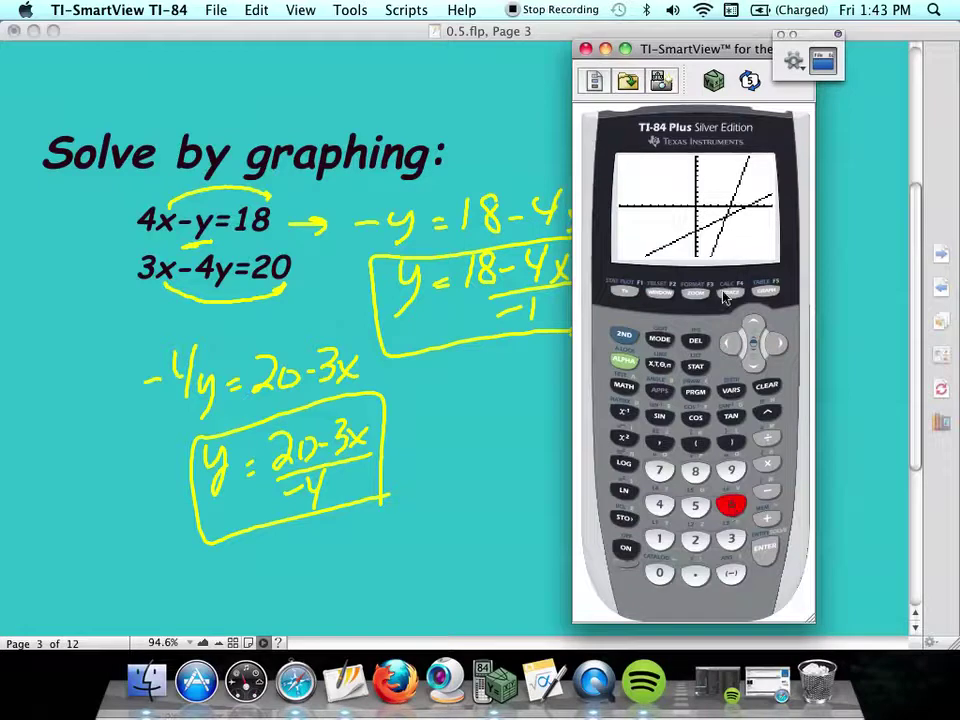
click(624, 334)
click(734, 294)
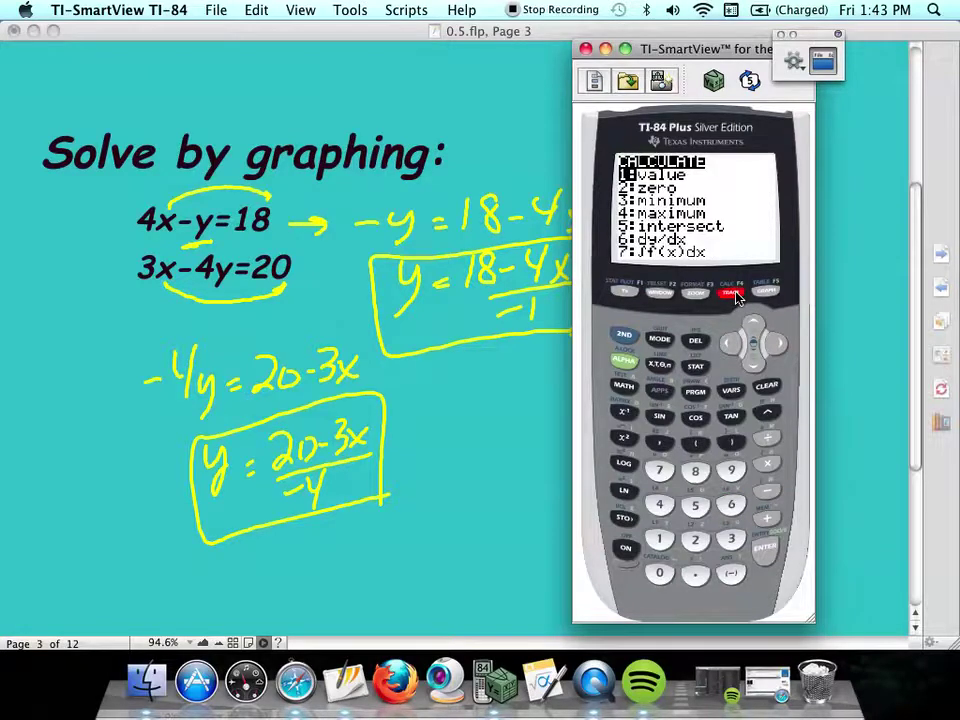
Use intersect, accepting Y1, Y2 and the guess, to get X=4, Y=-2
click(697, 506)
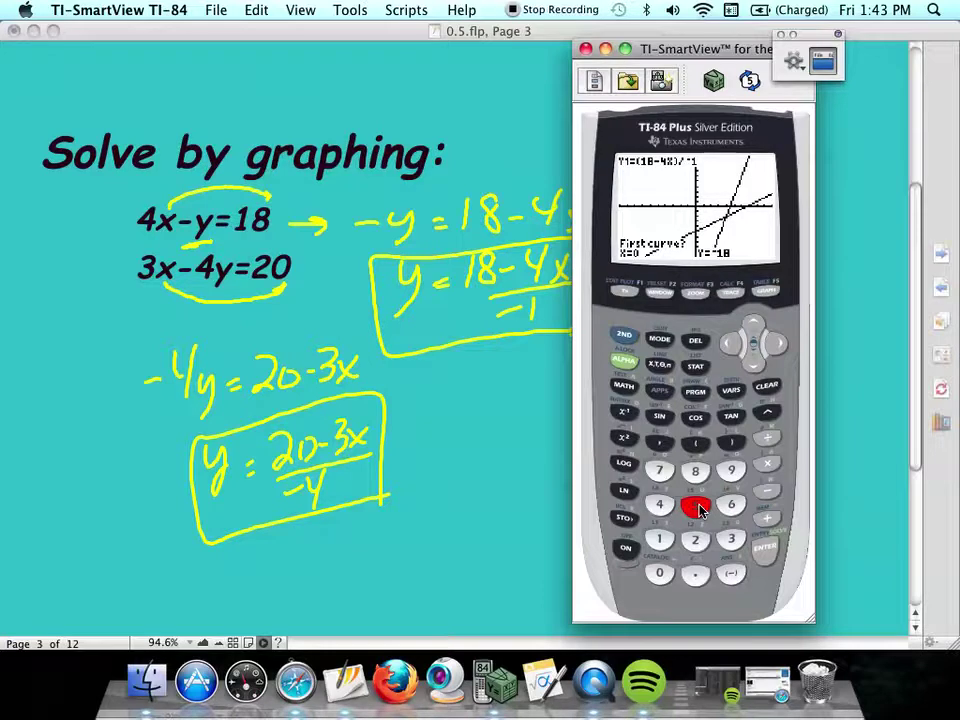
click(765, 550)
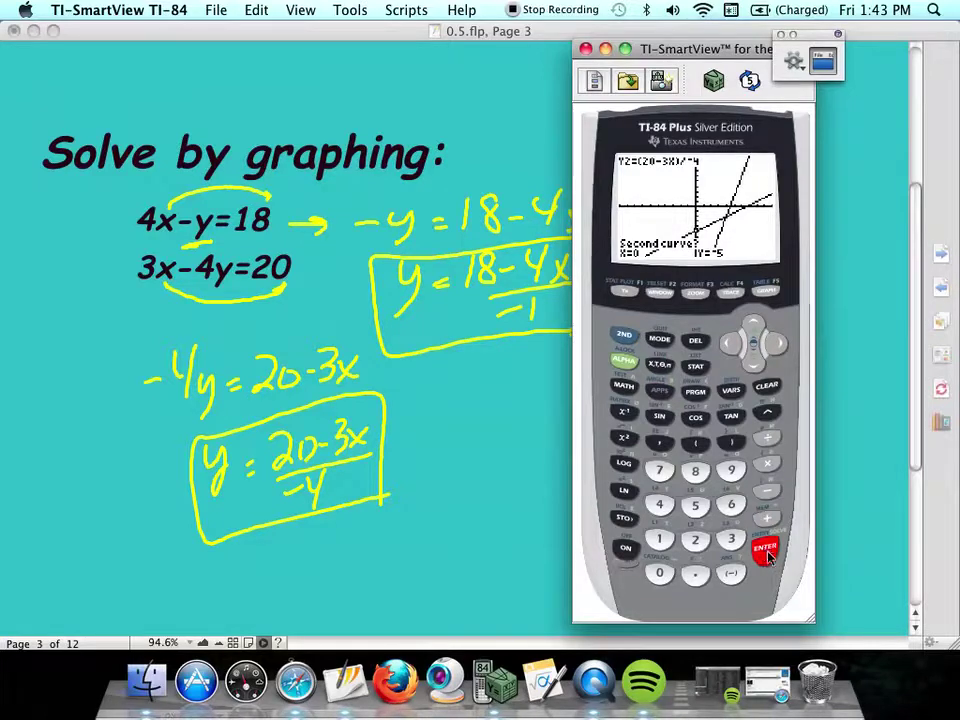
click(766, 554)
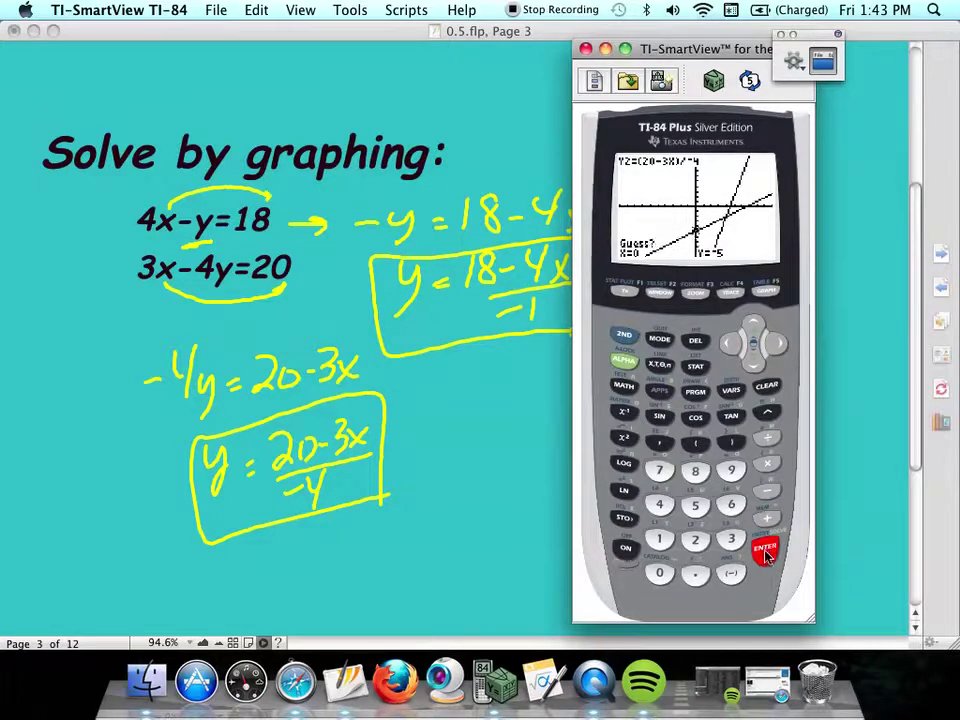
click(763, 554)
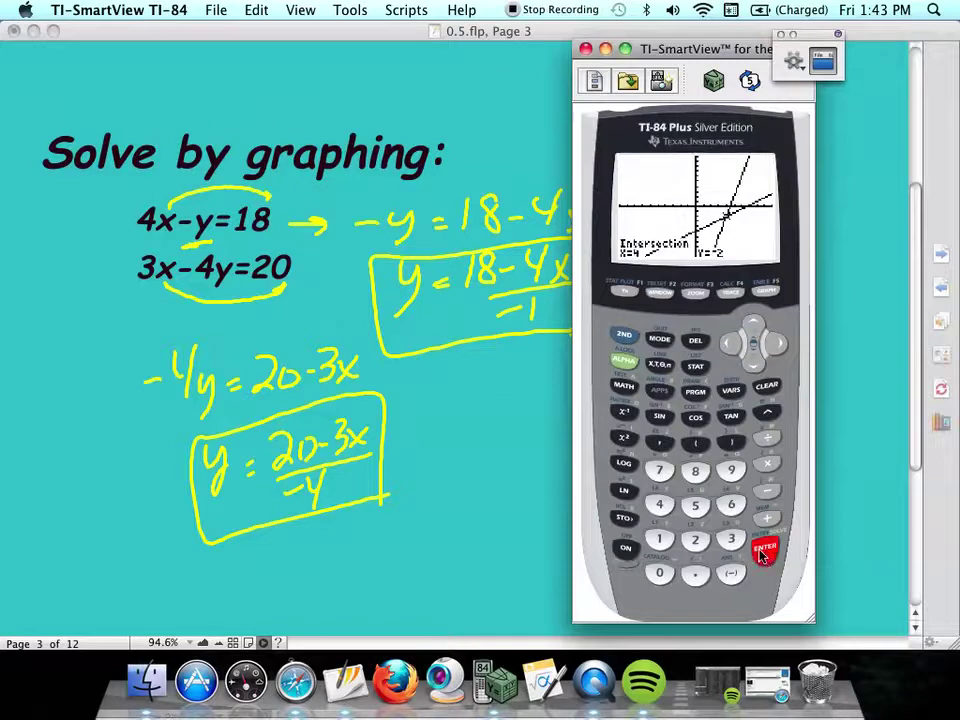
Write the solution (4,-2) beside the boxed equations and advance to page 4
click(605, 48)
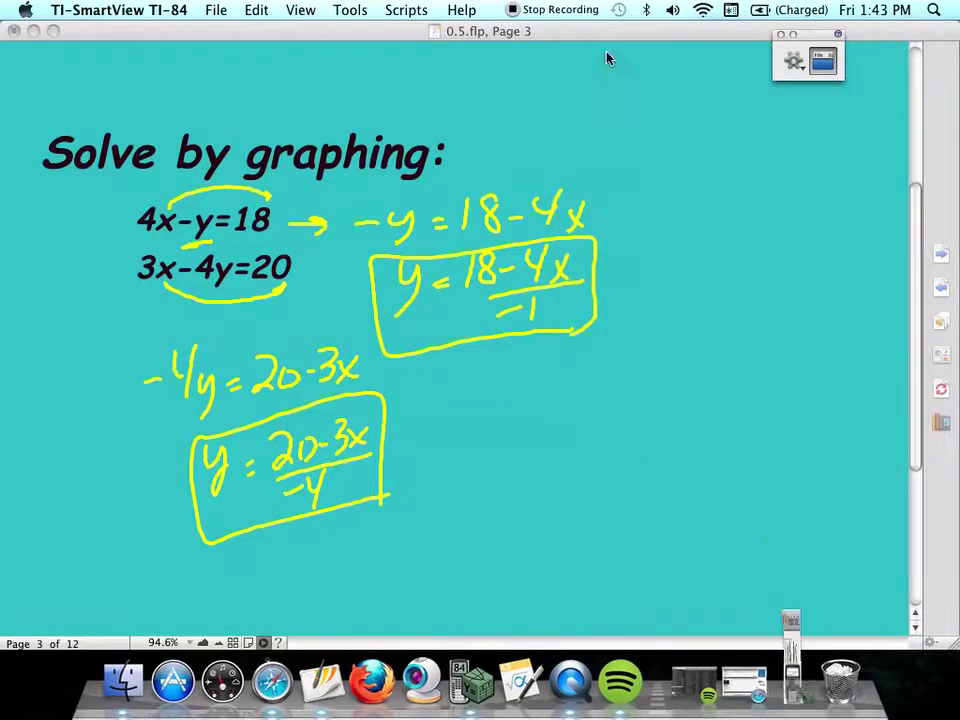
mouse_move(546, 388)
mouse_down()
mouse_move(541, 424)
mouse_move(578, 418)
mouse_up()
mouse_move(572, 392)
mouse_down()
mouse_move(572, 440)
mouse_move(591, 449)
mouse_move(617, 410)
mouse_up()
drag(624, 395, 648, 422)
drag(662, 365, 672, 414)
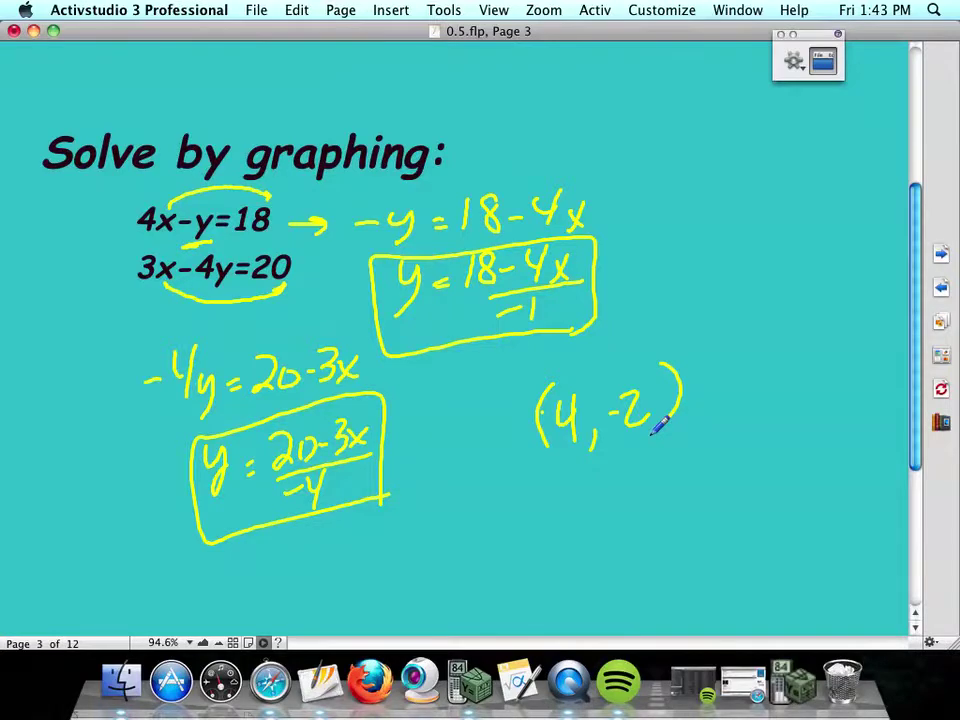
click(939, 256)
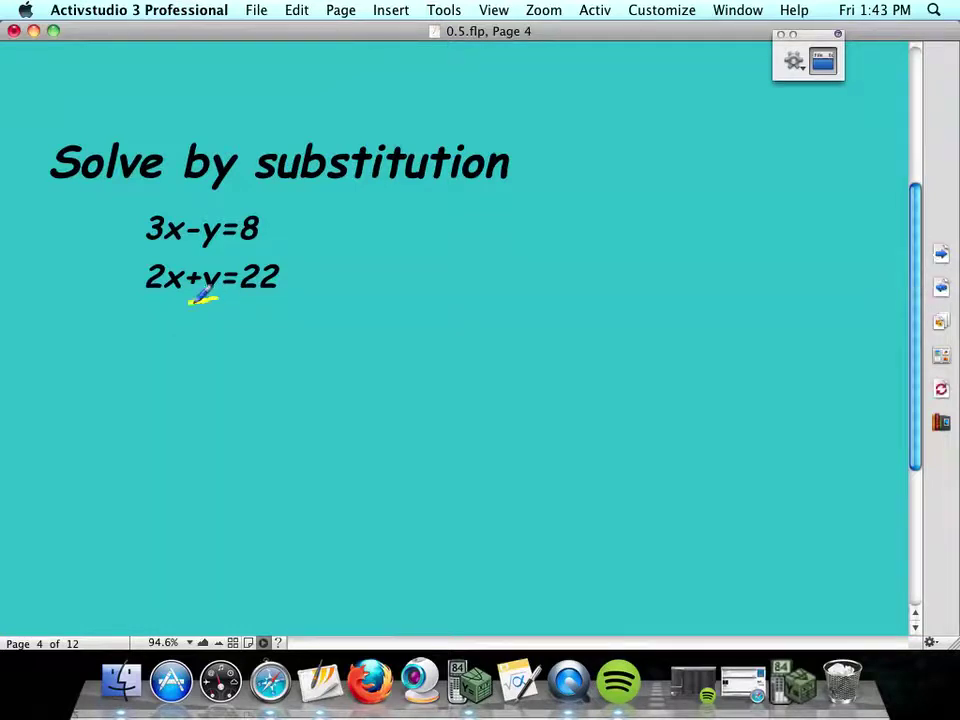
Solve 2x+y=22 for y, writing y = 22-2x under the equations
drag(182, 266, 246, 248)
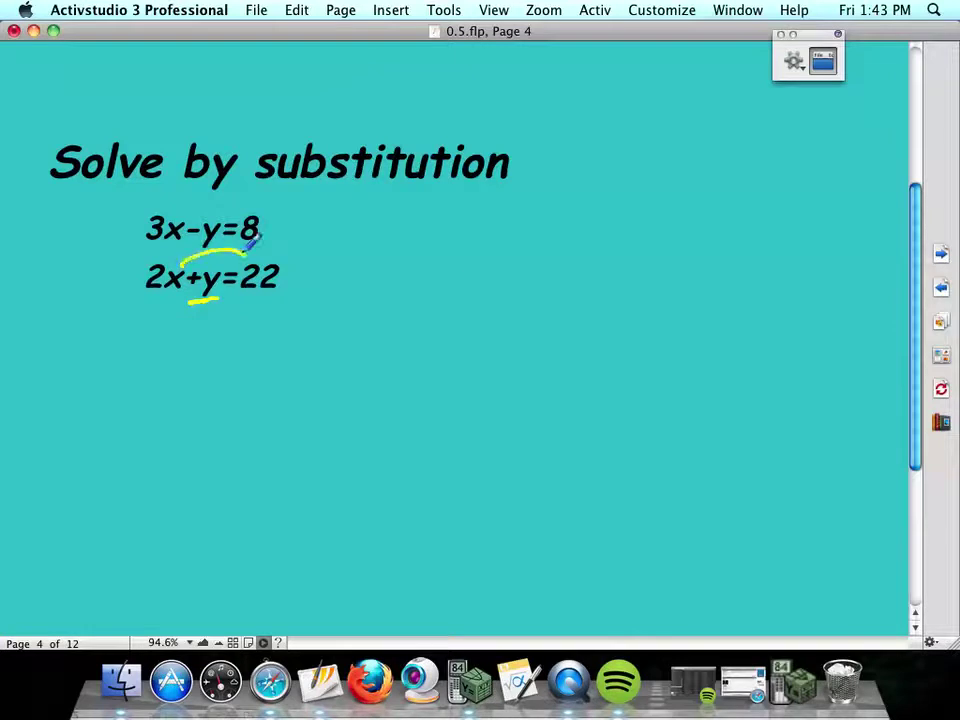
mouse_move(186, 332)
mouse_down()
mouse_move(204, 348)
mouse_move(189, 390)
mouse_up()
drag(222, 346, 232, 345)
drag(222, 354, 233, 353)
mouse_move(242, 336)
mouse_down()
mouse_move(274, 360)
mouse_move(291, 349)
mouse_up()
mouse_move(297, 340)
mouse_down()
mouse_move(316, 360)
mouse_move(338, 361)
mouse_up()
drag(338, 346, 327, 358)
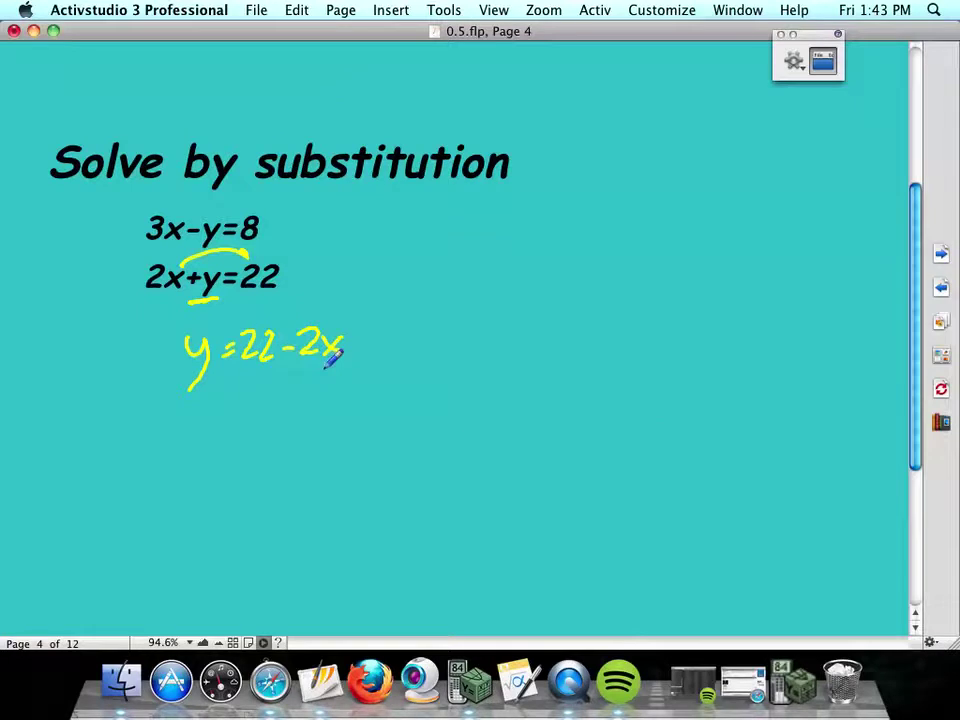
drag(341, 367, 235, 377)
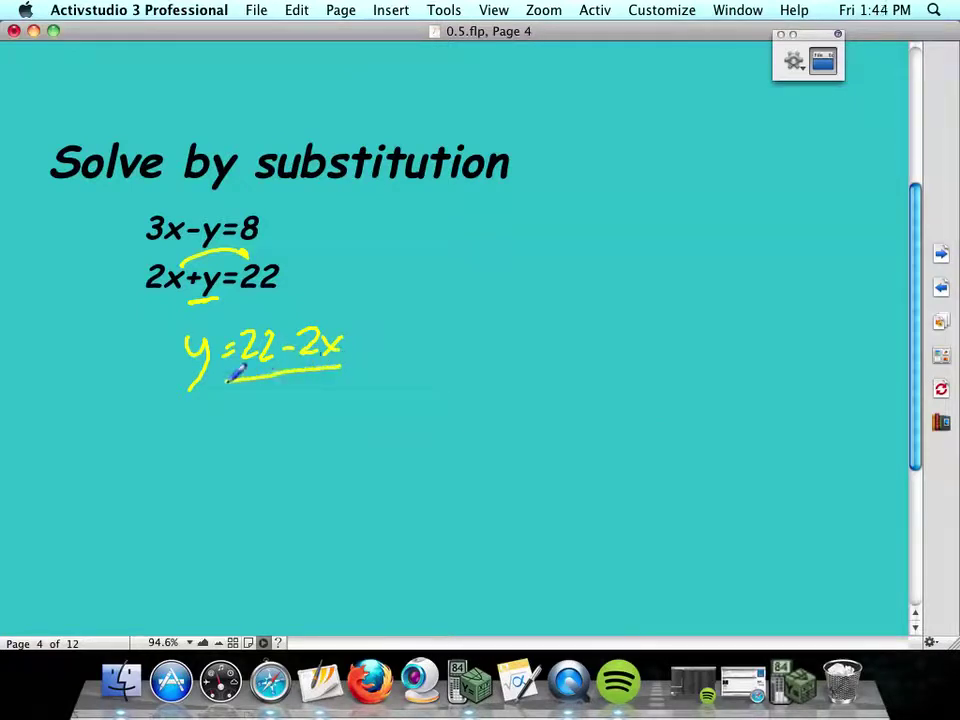
Substitute into 3x-y=8, writing 3x-(22-2x) = 8 to the right
drag(215, 186, 214, 208)
drag(208, 199, 224, 197)
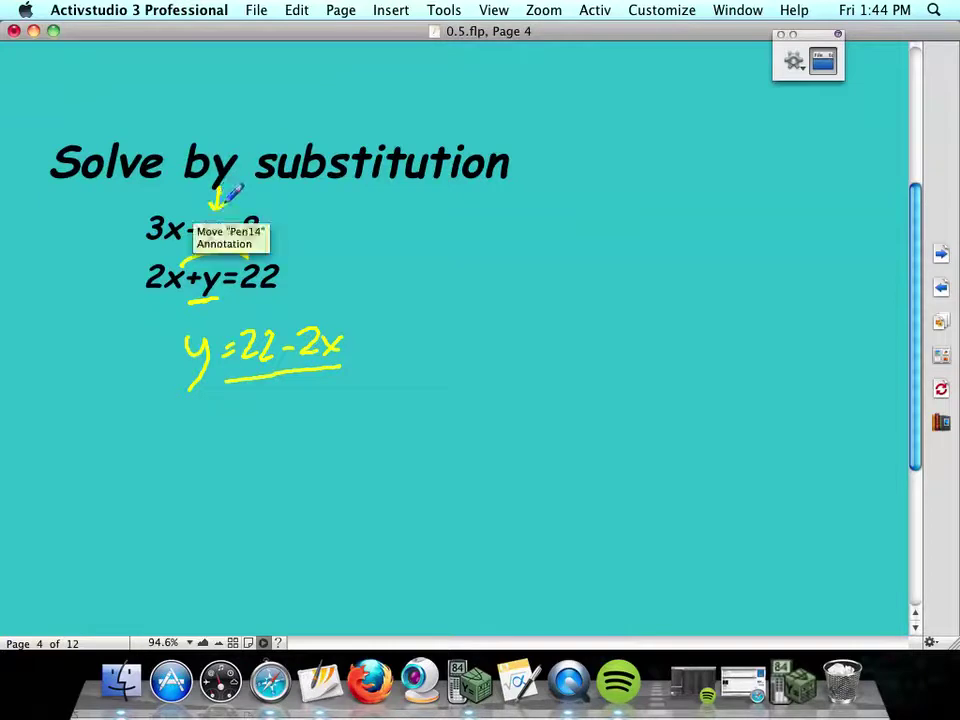
mouse_move(412, 212)
mouse_down()
mouse_move(410, 241)
mouse_move(456, 240)
mouse_up()
mouse_move(456, 214)
mouse_down()
mouse_move(438, 244)
mouse_move(484, 229)
mouse_move(505, 250)
mouse_move(521, 223)
mouse_move(531, 243)
mouse_up()
mouse_move(534, 218)
mouse_down()
mouse_move(550, 243)
mouse_move(568, 234)
mouse_up()
mouse_move(576, 222)
mouse_down()
mouse_move(580, 240)
mouse_move(598, 244)
mouse_up()
drag(598, 222, 580, 246)
mouse_move(628, 212)
mouse_down()
mouse_move(632, 245)
mouse_move(674, 228)
mouse_move(674, 238)
mouse_move(716, 211)
mouse_up()
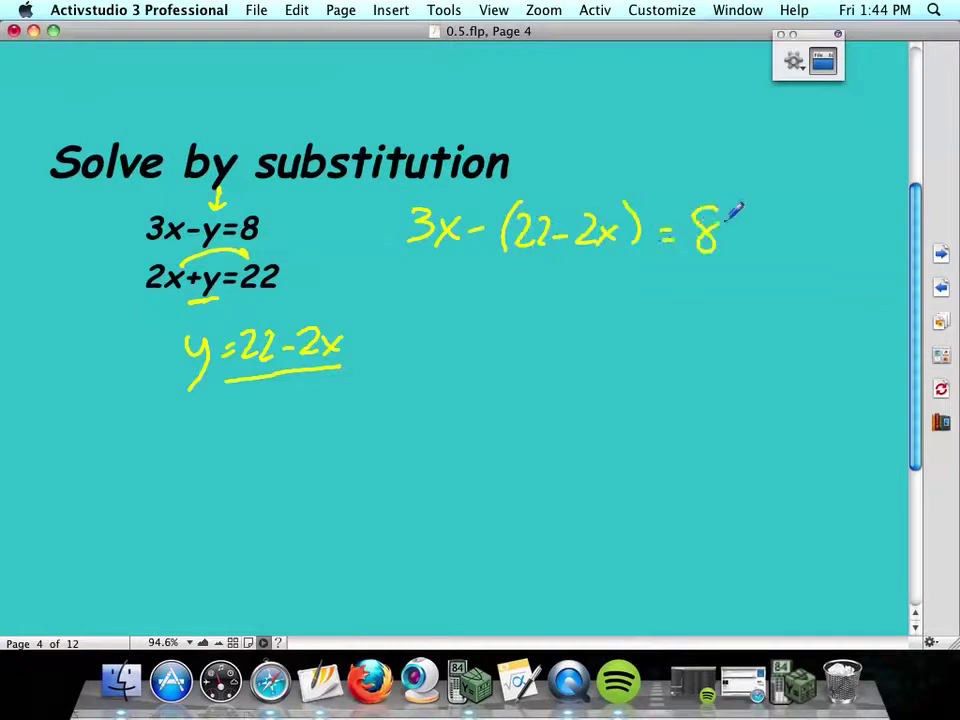
Expand to 3x-22+2x = 8 and combine terms into 5x = 30
mouse_move(432, 288)
mouse_down()
mouse_move(436, 322)
mouse_move(500, 306)
mouse_up()
mouse_move(510, 292)
mouse_down()
mouse_move(530, 316)
mouse_move(580, 301)
mouse_up()
mouse_move(573, 292)
mouse_down()
mouse_move(573, 310)
mouse_move(628, 312)
mouse_up()
mouse_move(628, 290)
mouse_down()
mouse_move(604, 313)
mouse_move(674, 291)
mouse_up()
mouse_move(653, 302)
mouse_down()
mouse_move(676, 302)
mouse_move(704, 283)
mouse_up()
drag(510, 352, 500, 385)
mouse_move(510, 352)
mouse_down()
mouse_move(536, 350)
mouse_move(552, 384)
mouse_up()
drag(552, 358, 514, 384)
drag(590, 366, 604, 366)
drag(552, 272, 671, 268)
mouse_move(592, 370)
mouse_down()
mouse_move(626, 378)
mouse_move(658, 352)
mouse_up()
drag(592, 359, 608, 359)
Write x = 6, link it to y = 22-2x, and record the solution (6,10)
mouse_move(535, 425)
mouse_down()
mouse_move(555, 460)
mouse_move(537, 465)
mouse_move(590, 439)
mouse_up()
drag(575, 450, 592, 448)
drag(606, 420, 610, 445)
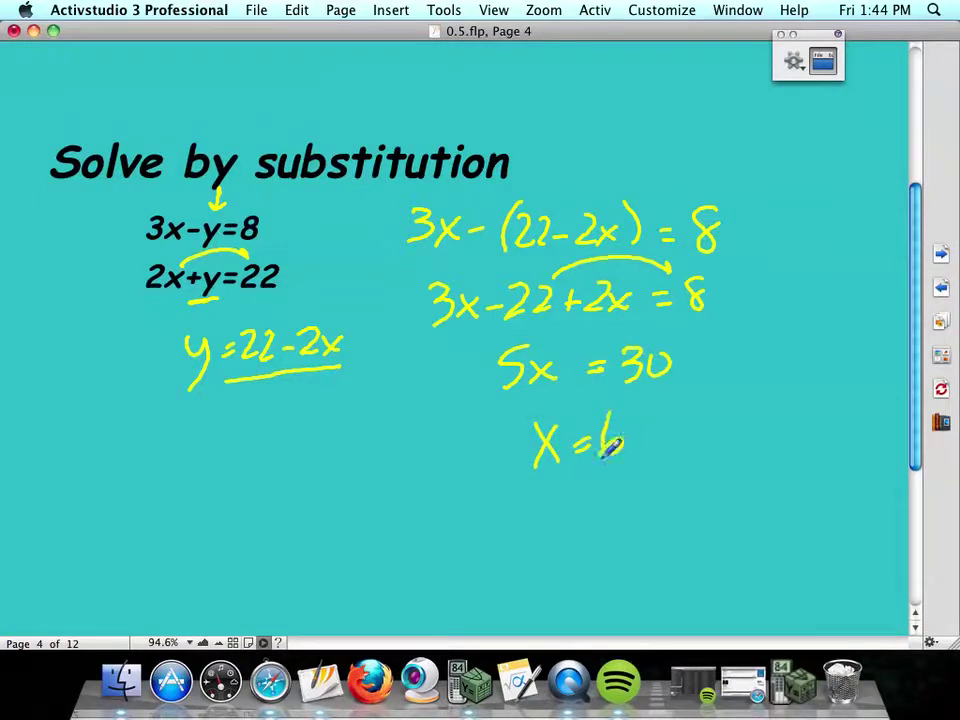
mouse_move(523, 448)
mouse_down()
mouse_move(418, 369)
mouse_move(354, 347)
mouse_up()
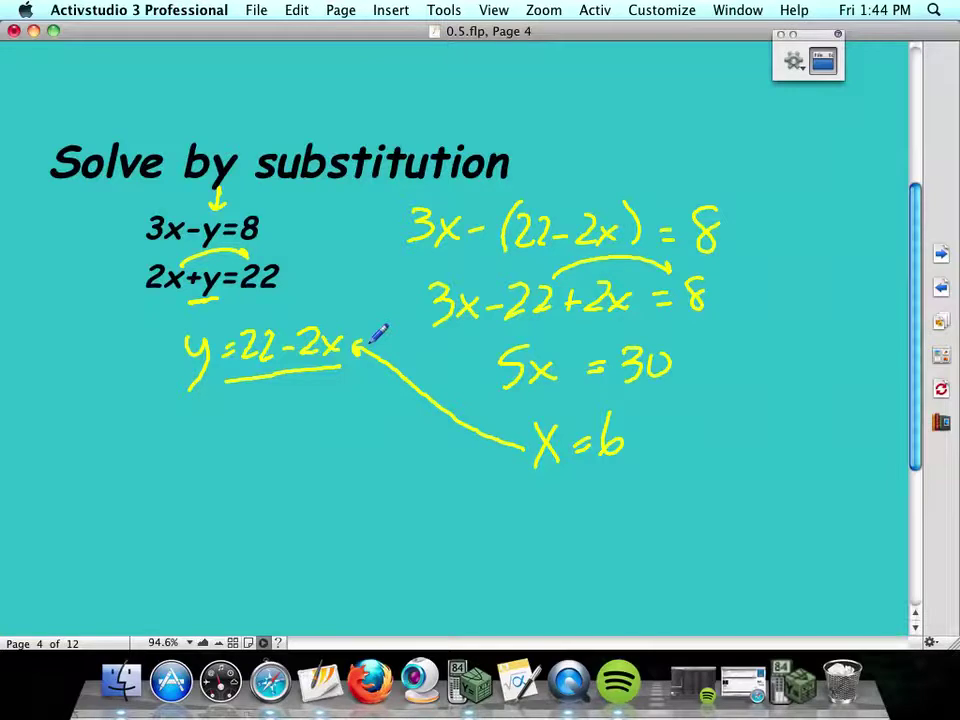
drag(280, 430, 272, 492)
mouse_move(300, 450)
mouse_down()
mouse_move(292, 478)
mouse_move(330, 482)
mouse_up()
drag(348, 450, 350, 472)
drag(368, 428, 369, 484)
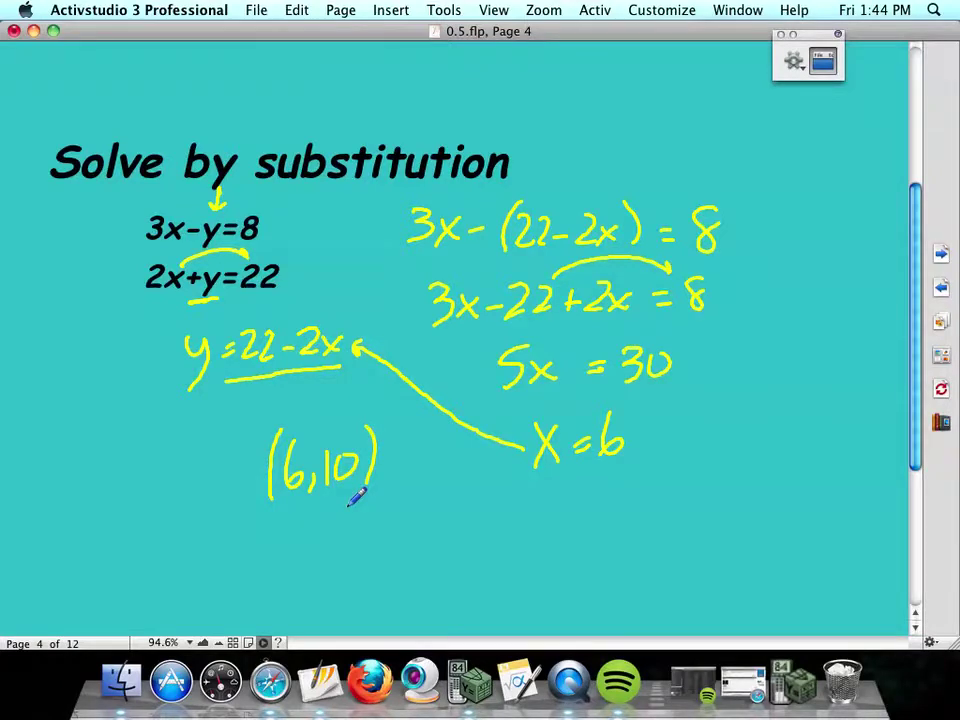
click(941, 256)
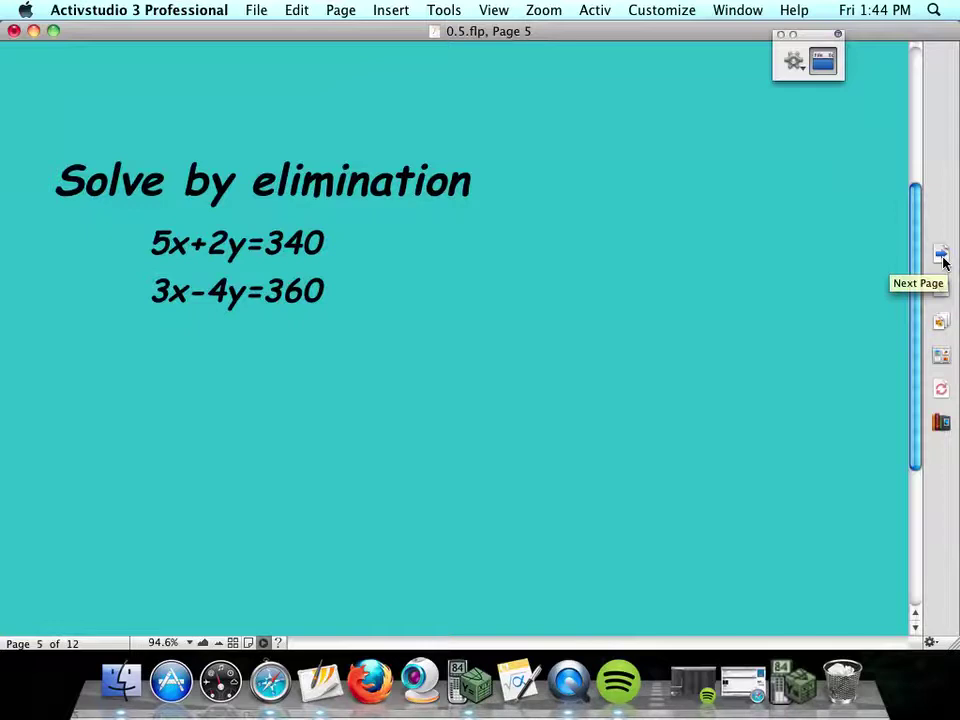
Multiply 5x+2y=340 by 2, writing the doubled 10x + 4y equation, and save
drag(334, 224, 335, 260)
mouse_move(145, 222)
mouse_down()
mouse_move(132, 258)
mouse_move(110, 253)
mouse_up()
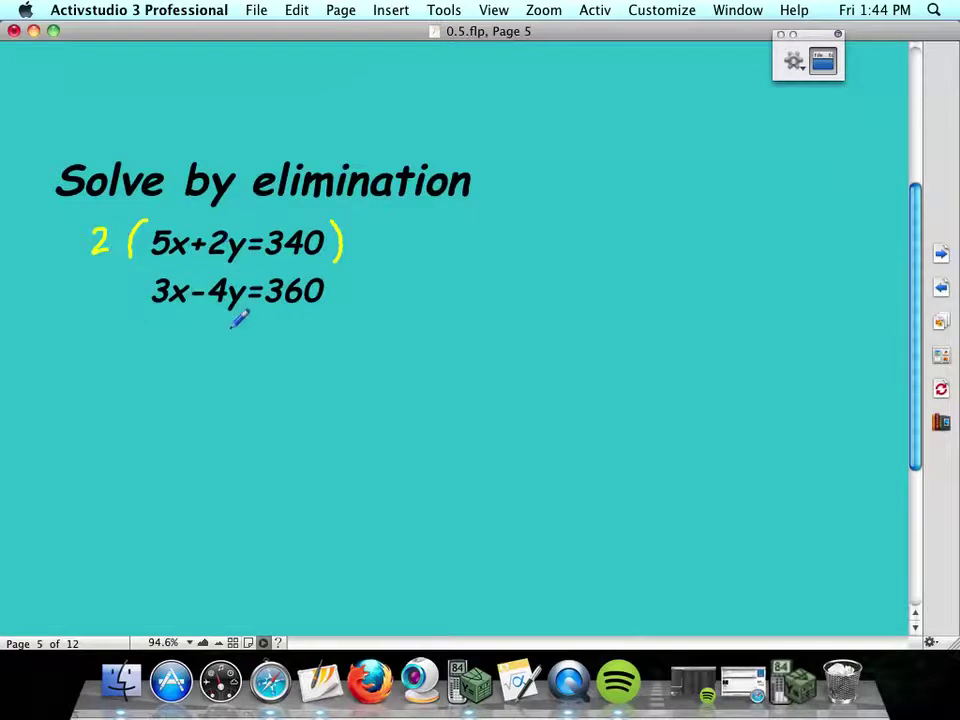
key(super+s)
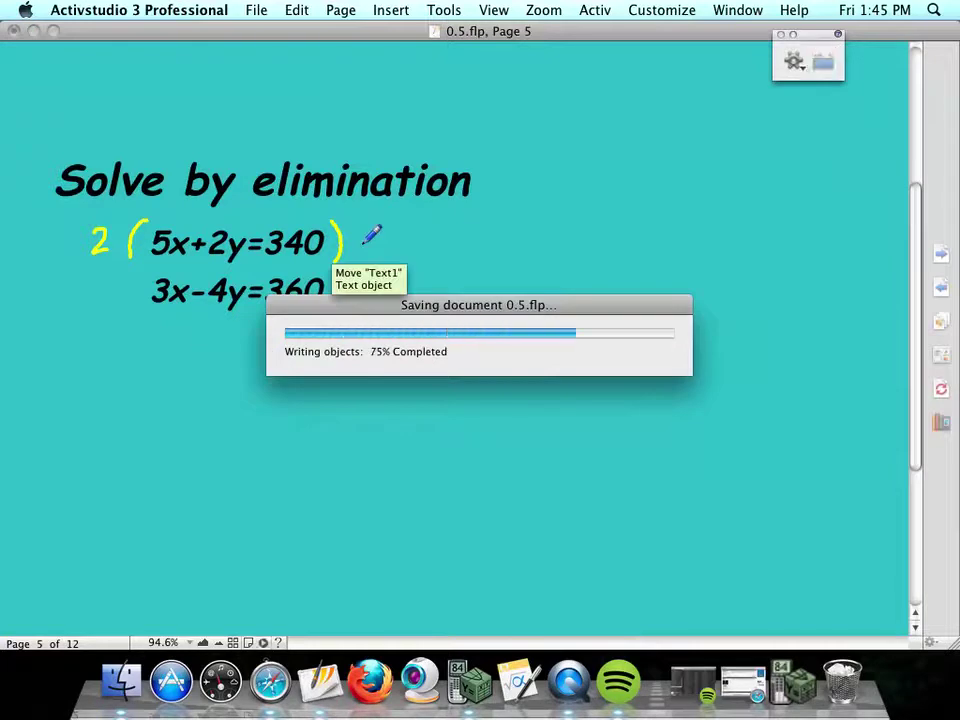
mouse_move(352, 248)
mouse_down()
mouse_move(409, 255)
mouse_move(436, 233)
mouse_move(472, 257)
mouse_up()
mouse_move(472, 238)
mouse_down()
mouse_move(452, 257)
mouse_move(500, 257)
mouse_move(512, 247)
mouse_up()
mouse_move(524, 230)
mouse_down()
mouse_move(550, 262)
mouse_move(566, 258)
mouse_up()
mouse_move(577, 240)
mouse_down()
mouse_move(552, 272)
mouse_move(605, 244)
mouse_up()
drag(588, 256, 678, 234)
Copy 3x - 4y = 360 below, underline the pair, and cancel the 4y terms
mouse_move(410, 284)
mouse_down()
mouse_move(410, 318)
mouse_move(458, 318)
mouse_up()
mouse_move(458, 297)
mouse_down()
mouse_move(436, 319)
mouse_move(482, 306)
mouse_up()
mouse_move(508, 282)
mouse_down()
mouse_move(500, 305)
mouse_move(522, 304)
mouse_up()
drag(518, 286, 516, 312)
mouse_move(532, 288)
mouse_down()
mouse_move(541, 302)
mouse_move(530, 336)
mouse_up()
drag(576, 296, 593, 295)
drag(578, 308, 614, 312)
mouse_move(646, 284)
mouse_down()
mouse_move(644, 310)
mouse_move(690, 290)
mouse_move(678, 288)
mouse_up()
mouse_move(690, 331)
mouse_down()
mouse_move(630, 331)
mouse_move(391, 343)
mouse_up()
drag(569, 214, 503, 341)
Write the sum 13x = 1040 and solve it to x = 80
drag(430, 376, 428, 410)
mouse_move(442, 381)
mouse_down()
mouse_move(440, 412)
mouse_move(490, 414)
mouse_up()
drag(490, 388, 464, 414)
mouse_move(575, 374)
mouse_down()
mouse_move(587, 372)
mouse_move(610, 402)
mouse_up()
mouse_move(648, 366)
mouse_down()
mouse_move(654, 379)
mouse_move(650, 366)
mouse_up()
mouse_move(672, 362)
mouse_down()
mouse_move(690, 356)
mouse_move(688, 400)
mouse_up()
mouse_move(712, 366)
mouse_down()
mouse_move(723, 356)
mouse_move(711, 366)
mouse_up()
mouse_move(487, 457)
mouse_down()
mouse_move(513, 495)
mouse_move(493, 509)
mouse_up()
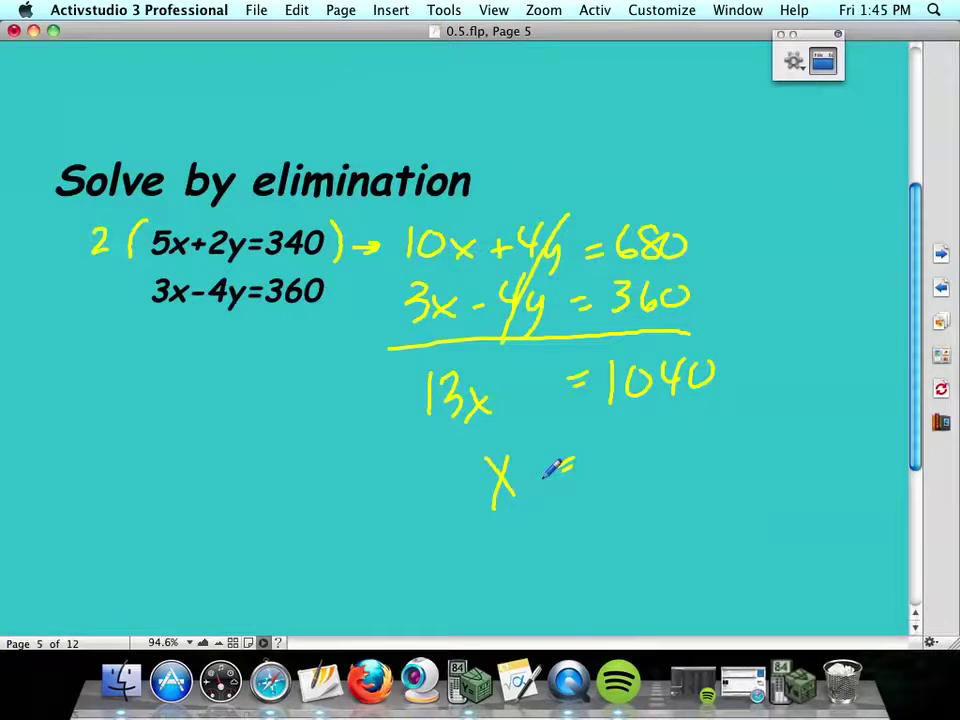
mouse_move(559, 473)
mouse_down()
mouse_move(616, 446)
mouse_move(641, 458)
mouse_move(628, 450)
mouse_up()
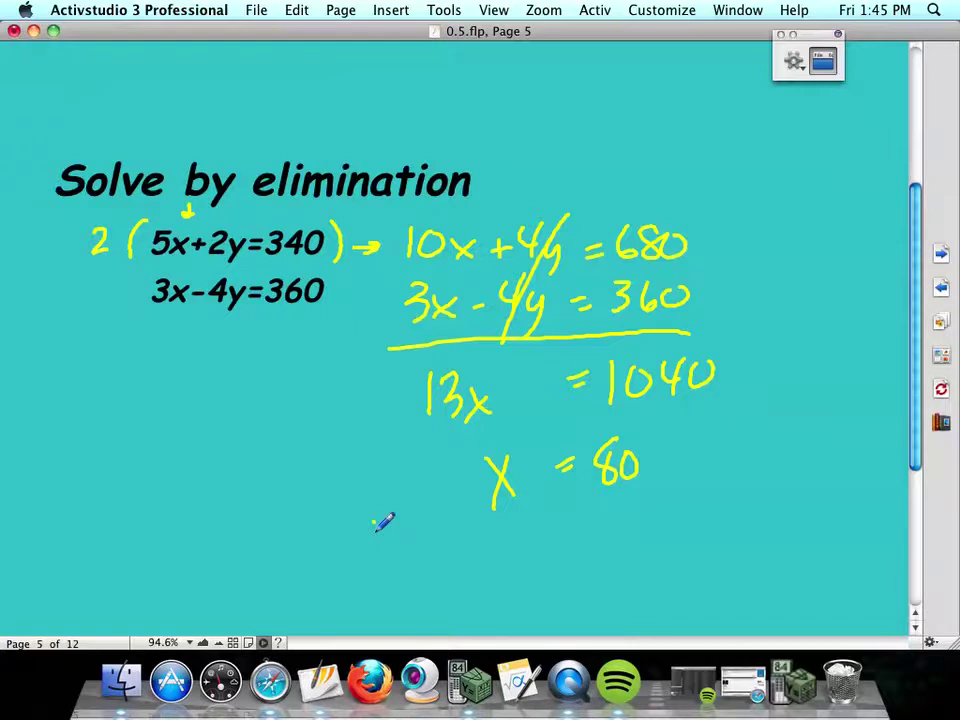
Write y = -30 and the solution (80, -30), then advance to page 6
mouse_move(500, 530)
mouse_down()
mouse_move(534, 542)
mouse_move(578, 522)
mouse_move(585, 535)
mouse_up()
mouse_move(590, 522)
mouse_down()
mouse_move(596, 545)
mouse_move(621, 519)
mouse_up()
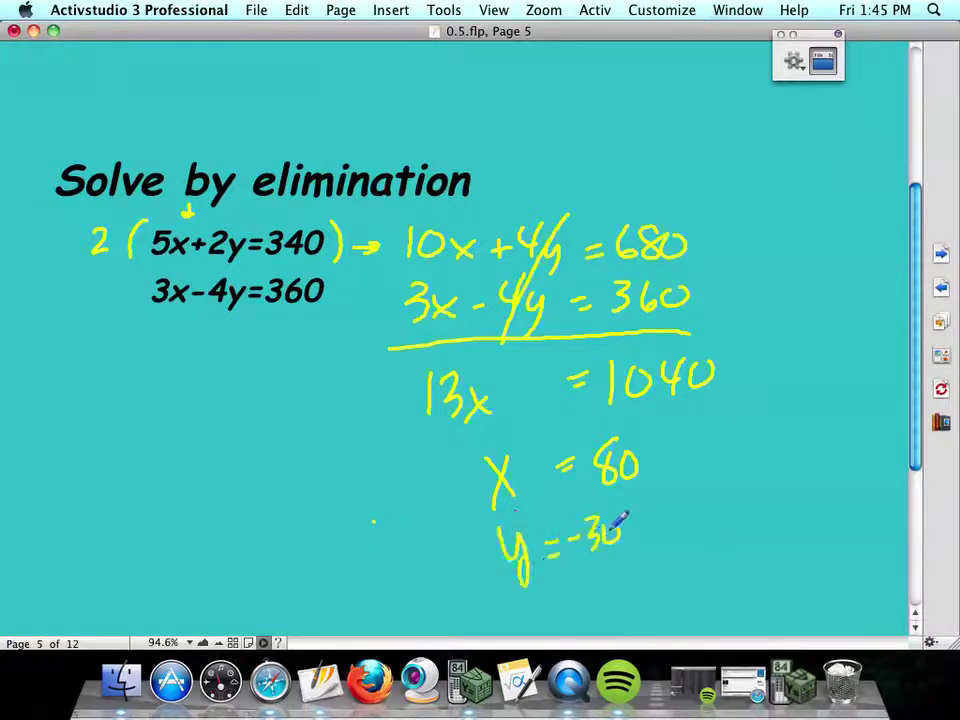
mouse_move(708, 450)
mouse_down()
mouse_move(707, 505)
mouse_move(717, 466)
mouse_move(745, 486)
mouse_move(749, 474)
mouse_move(777, 475)
mouse_move(795, 453)
mouse_move(822, 474)
mouse_up()
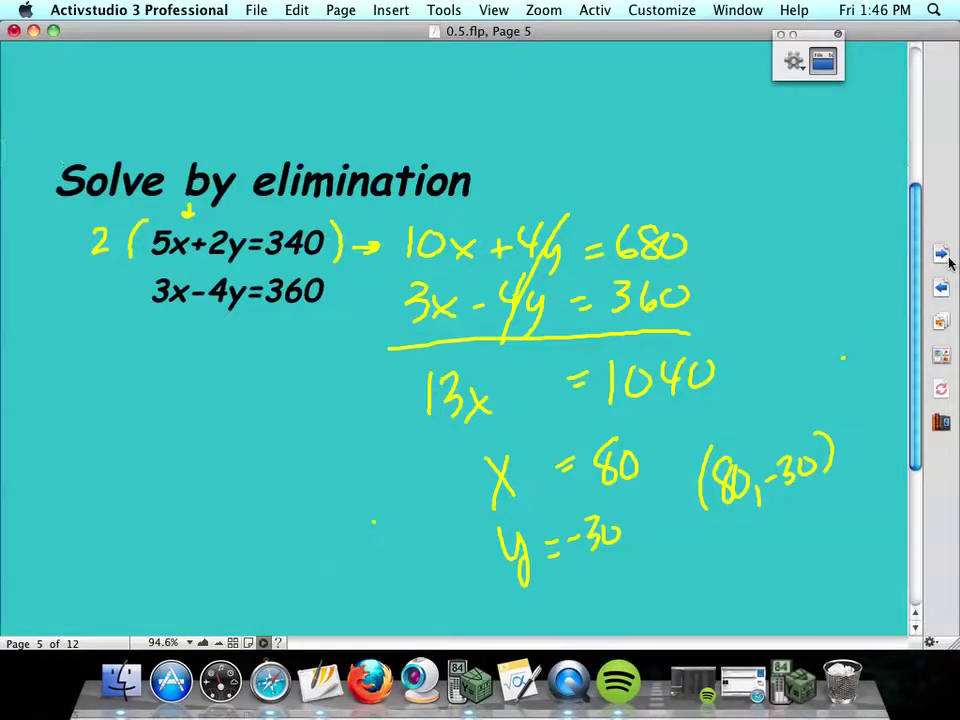
key(Page_Down)
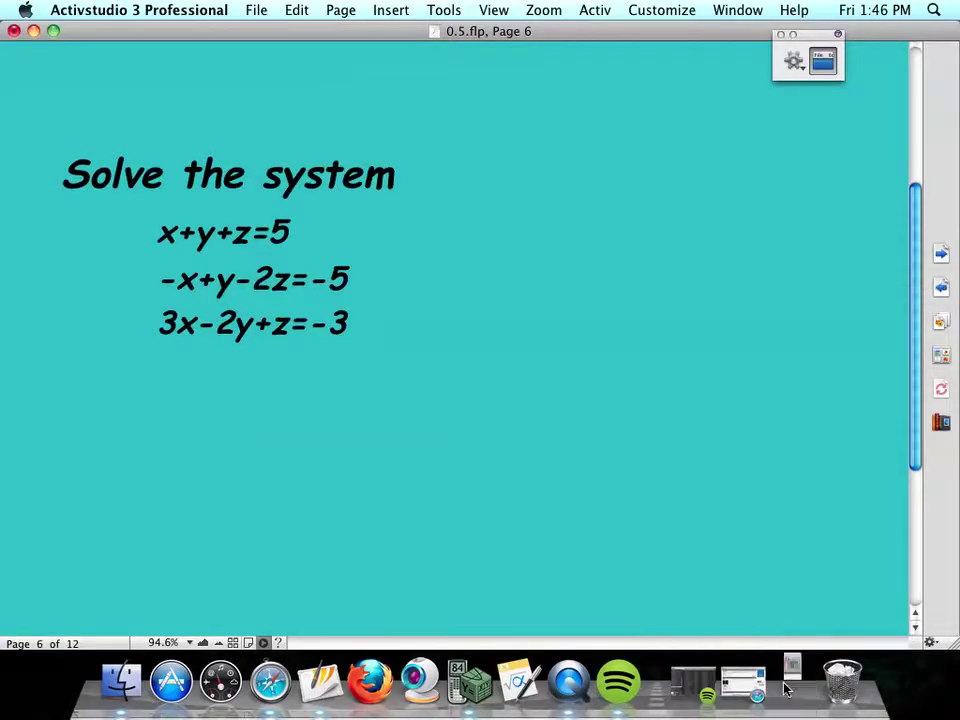
Clear the intersection read-out so the calculator shows a blank home screen
drag(692, 50, 642, 50)
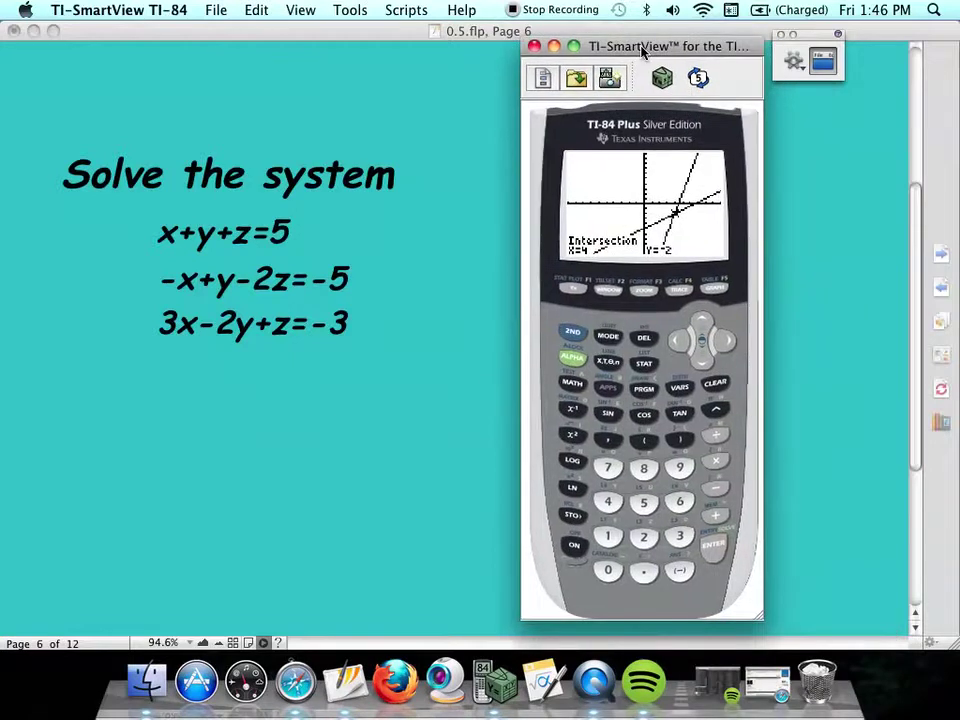
click(716, 384)
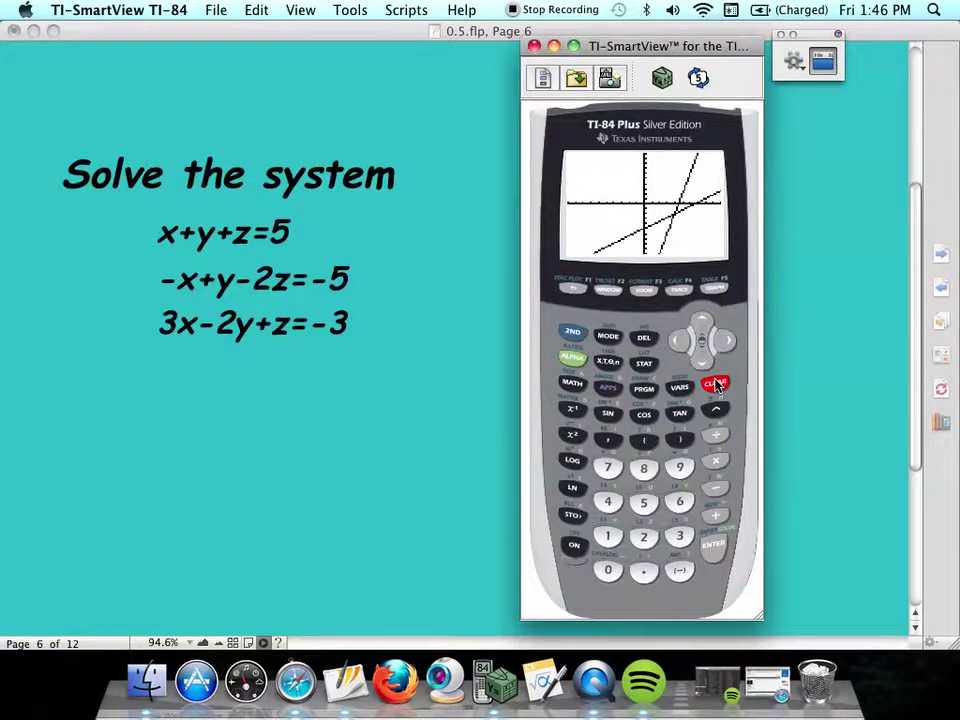
click(716, 384)
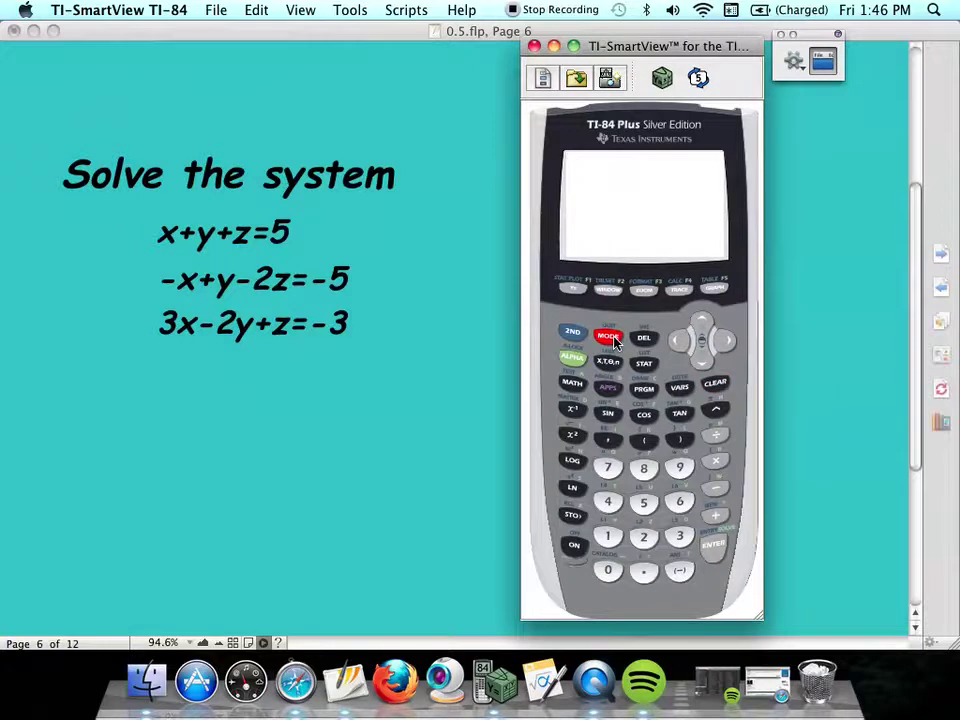
Open matrix [A] in the matrix editor and set its size to 3×4
click(575, 334)
click(576, 413)
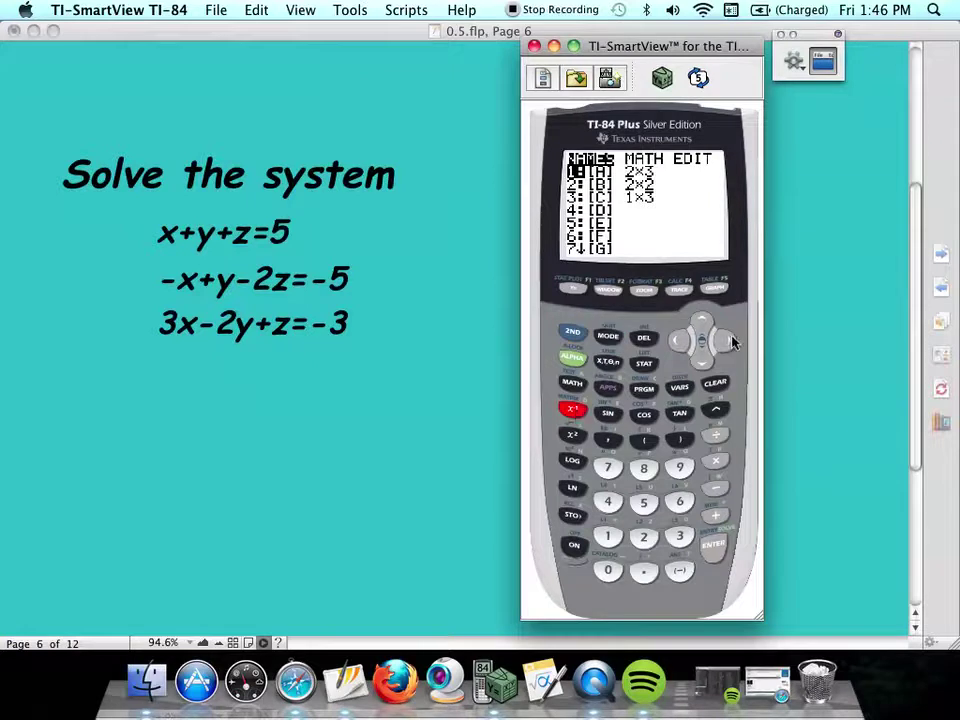
click(729, 341)
click(727, 342)
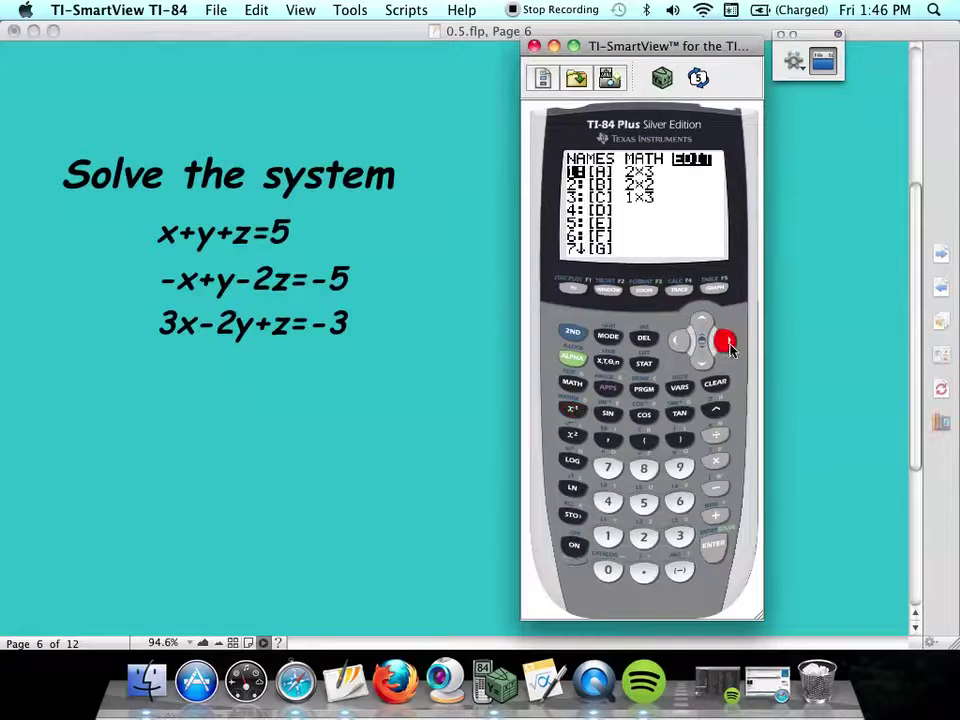
click(714, 548)
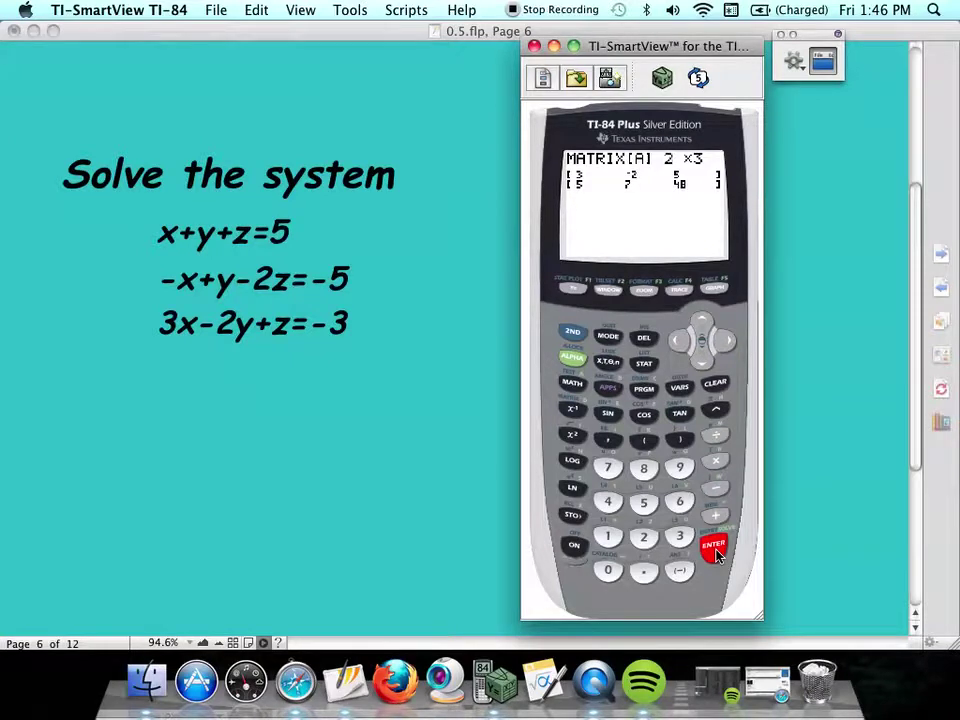
click(680, 537)
click(607, 501)
click(714, 547)
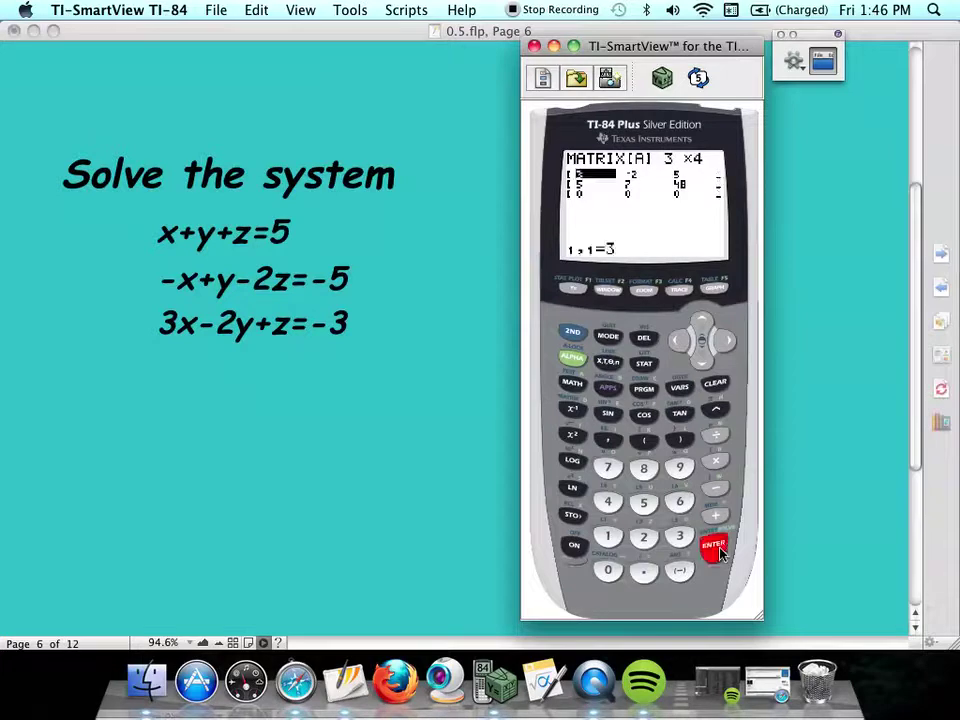
Enter row 1 of matrix [A] as 1, 1, 1, 5
click(607, 537)
click(714, 550)
click(608, 537)
click(714, 550)
click(615, 538)
click(713, 547)
click(643, 502)
click(709, 547)
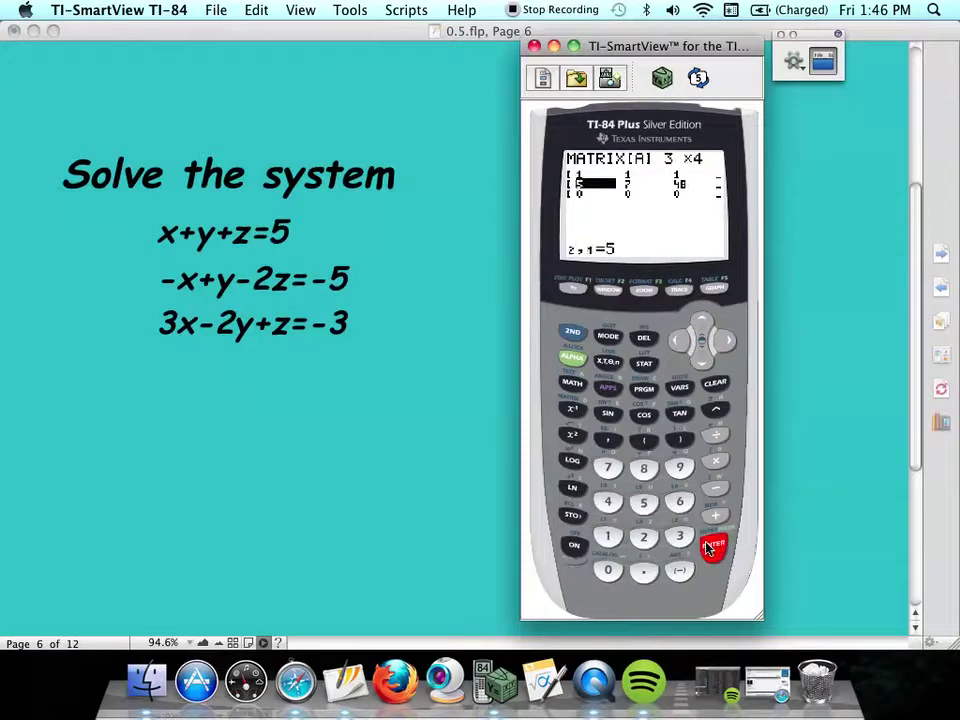
Enter row 2 of matrix [A] as -1, 1, -2, -5
click(679, 570)
click(610, 537)
click(713, 547)
click(610, 538)
click(713, 548)
click(680, 572)
click(643, 537)
click(713, 547)
click(679, 570)
click(644, 506)
click(713, 546)
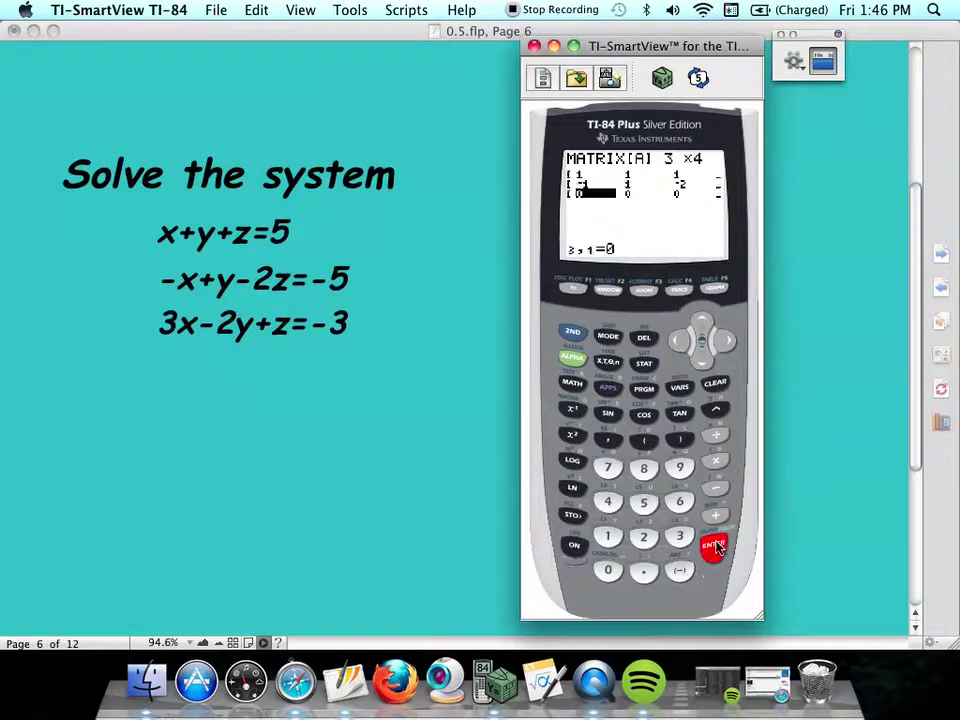
Enter row 3 of [A] as 3, -2, 1, -3 and quit to the home screen
click(680, 537)
click(713, 547)
click(680, 570)
click(644, 537)
click(713, 546)
click(608, 537)
click(713, 546)
click(680, 570)
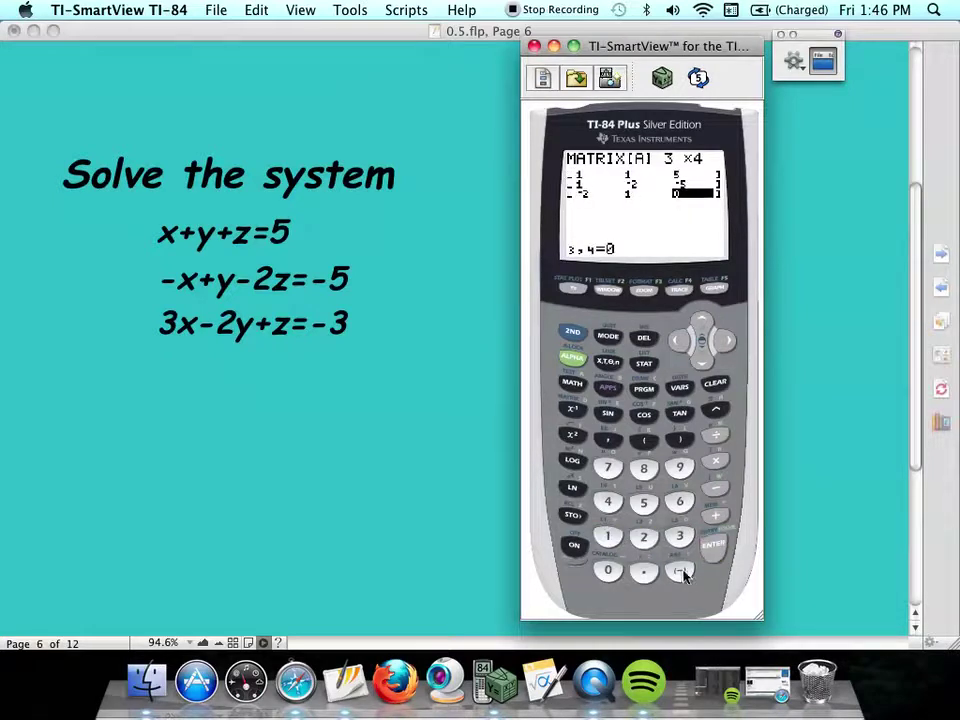
click(680, 537)
click(713, 546)
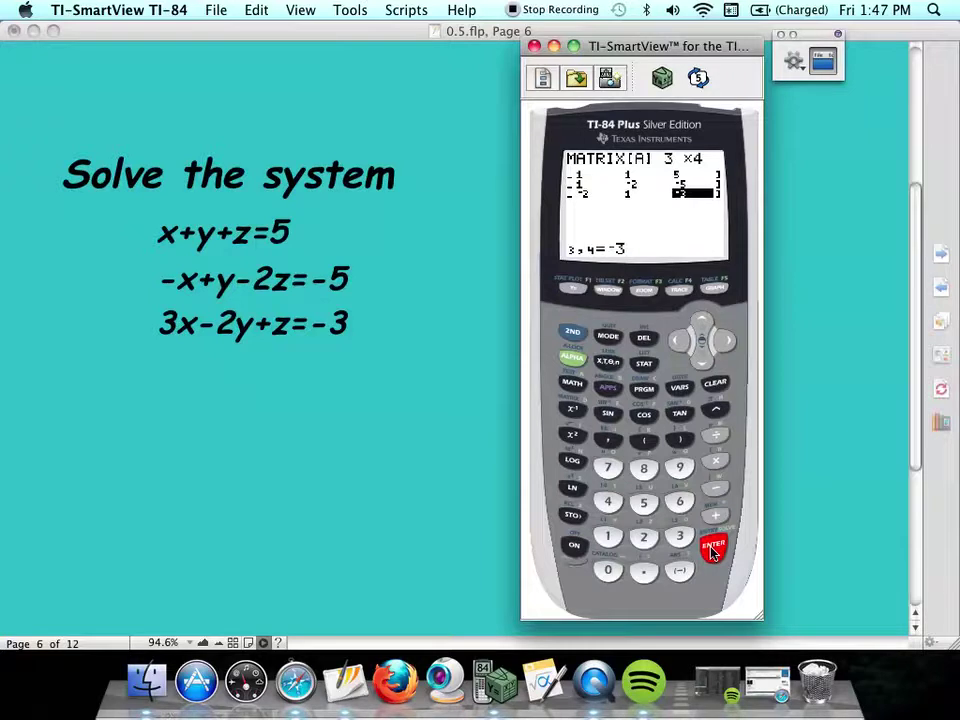
click(572, 331)
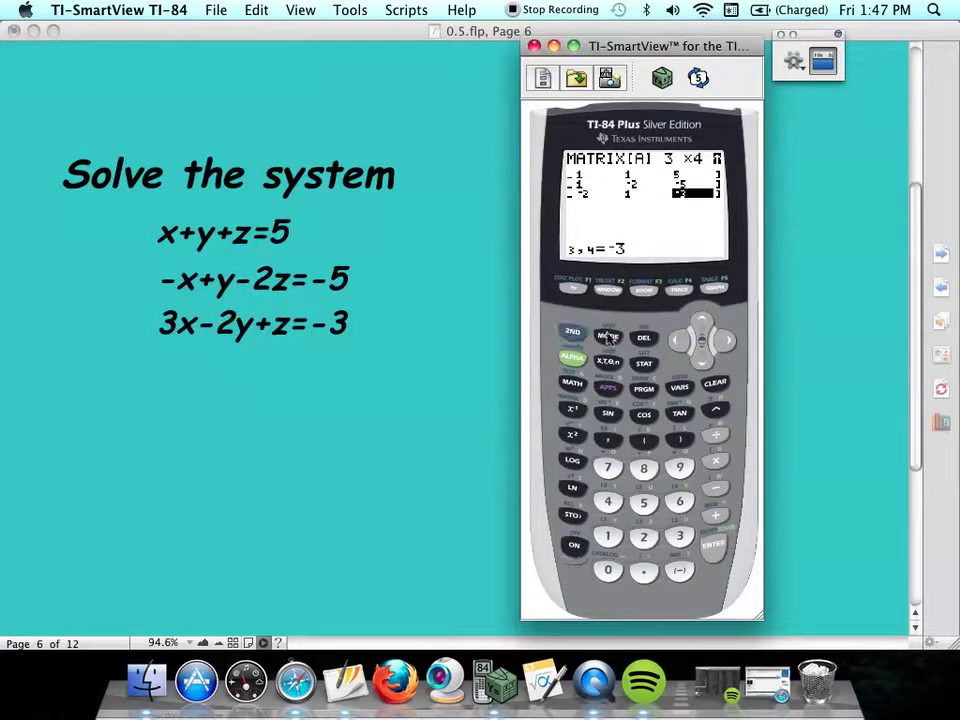
click(608, 337)
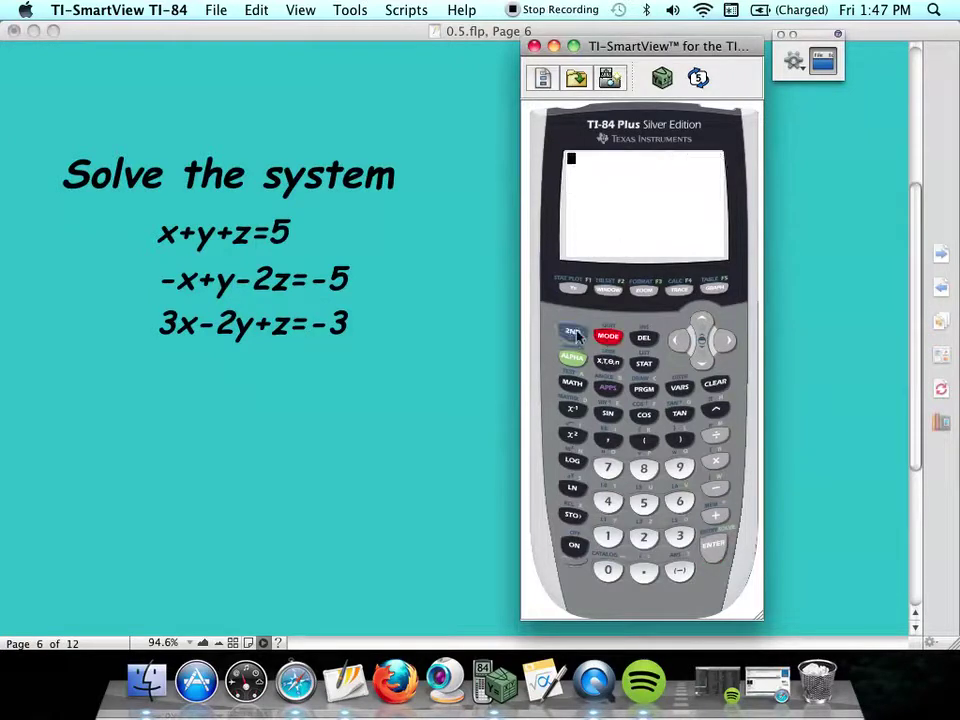
Paste the rref( function from the matrix MATH list onto the home screen
click(572, 336)
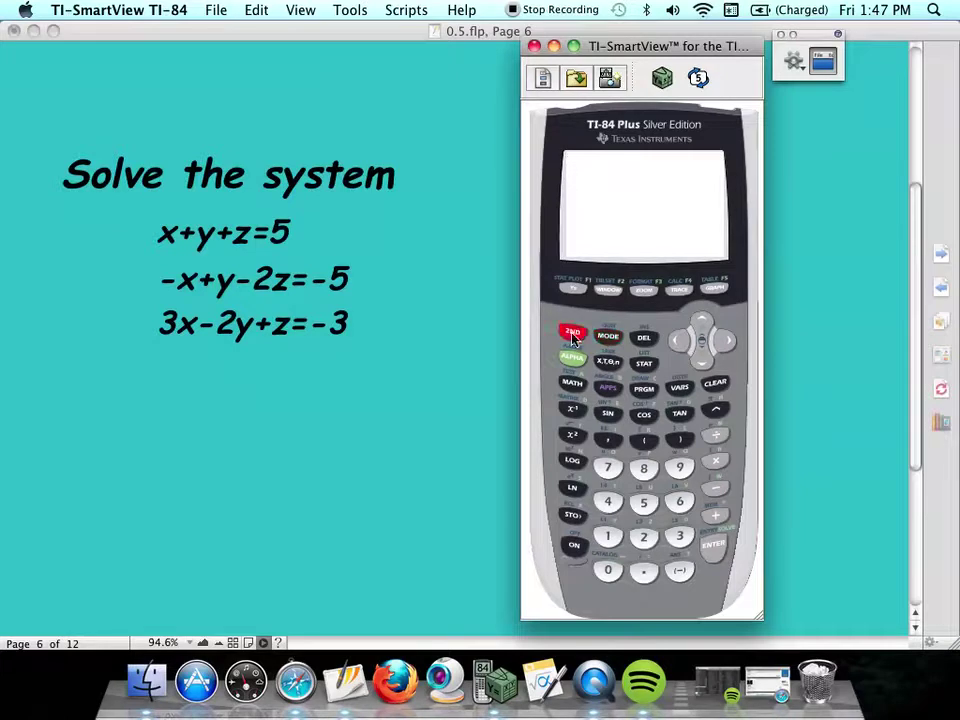
click(572, 410)
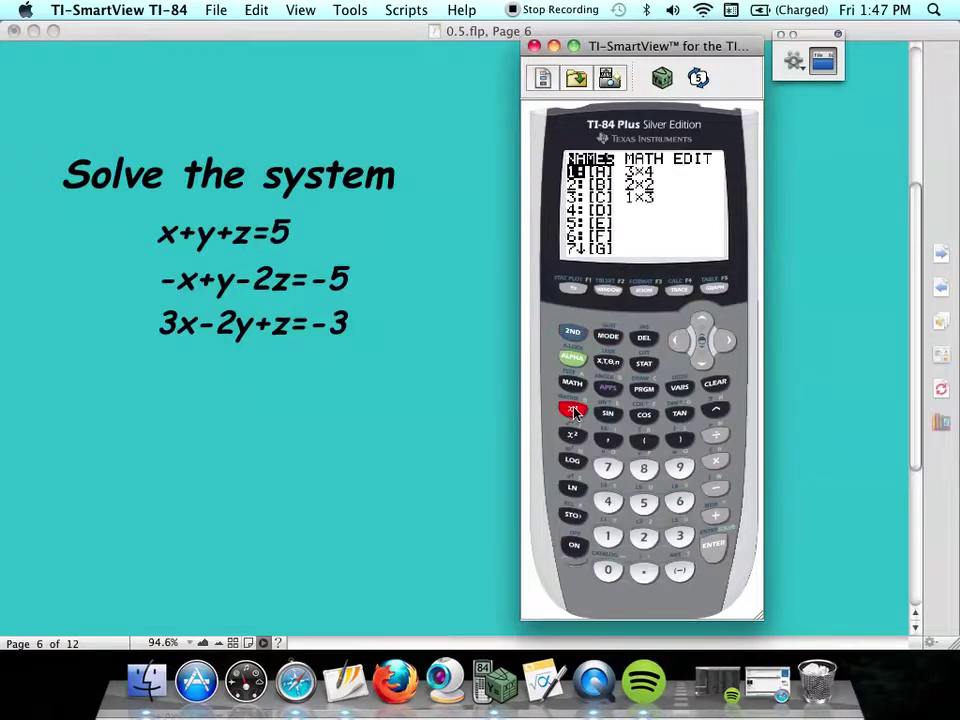
click(733, 341)
click(703, 321)
click(704, 321)
click(704, 321)
click(704, 321)
click(704, 321)
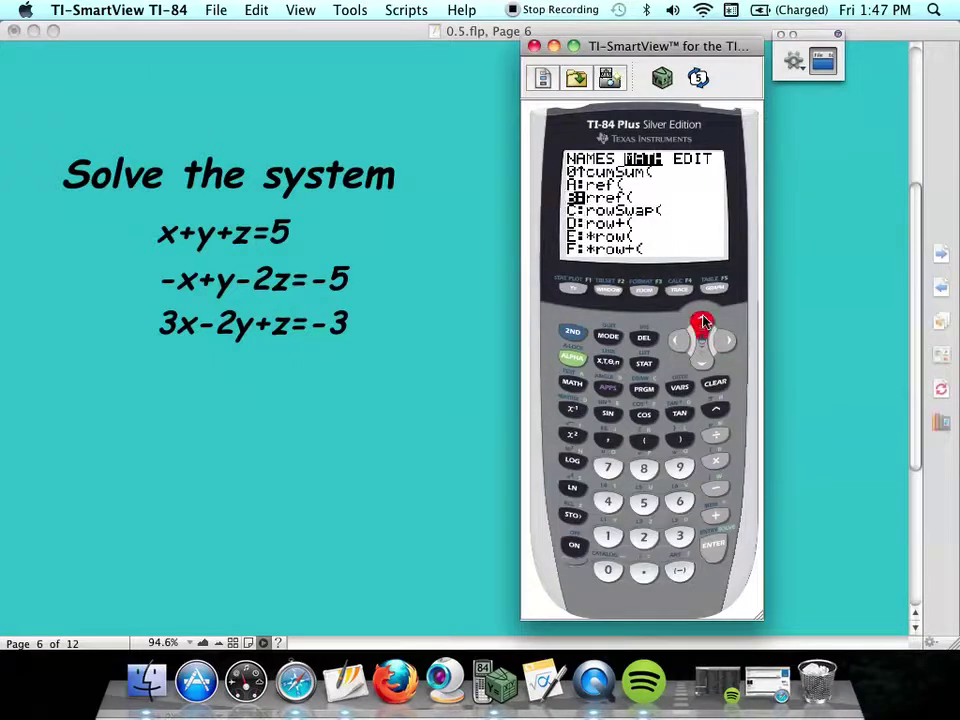
click(713, 549)
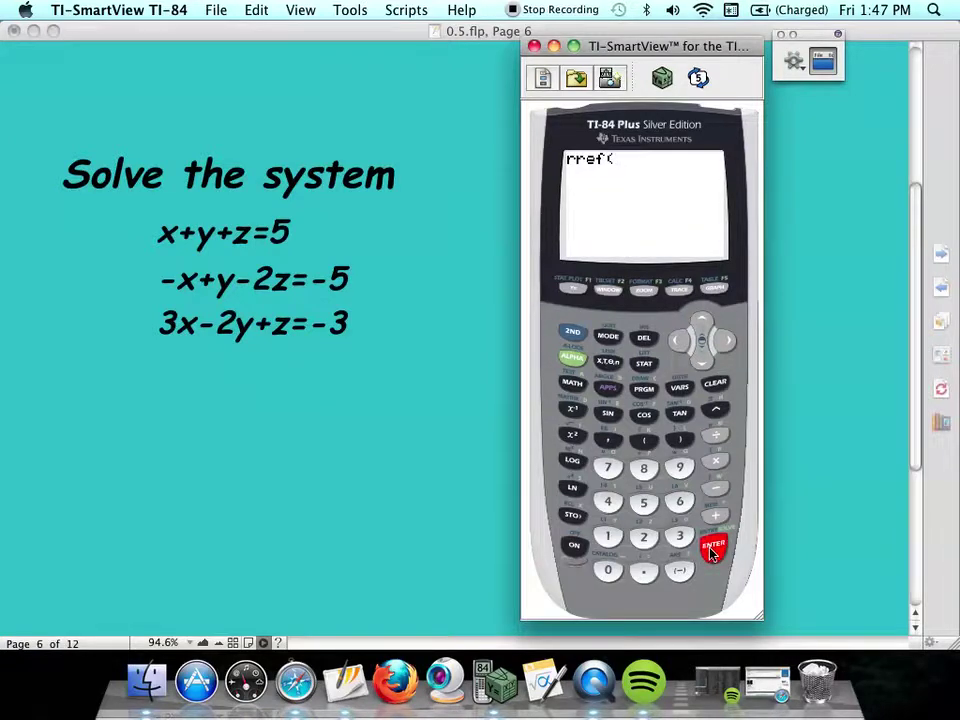
Evaluate rref([A]) to get x = -1, y = 2, z = 4, then minimize the calculator
click(575, 334)
click(573, 410)
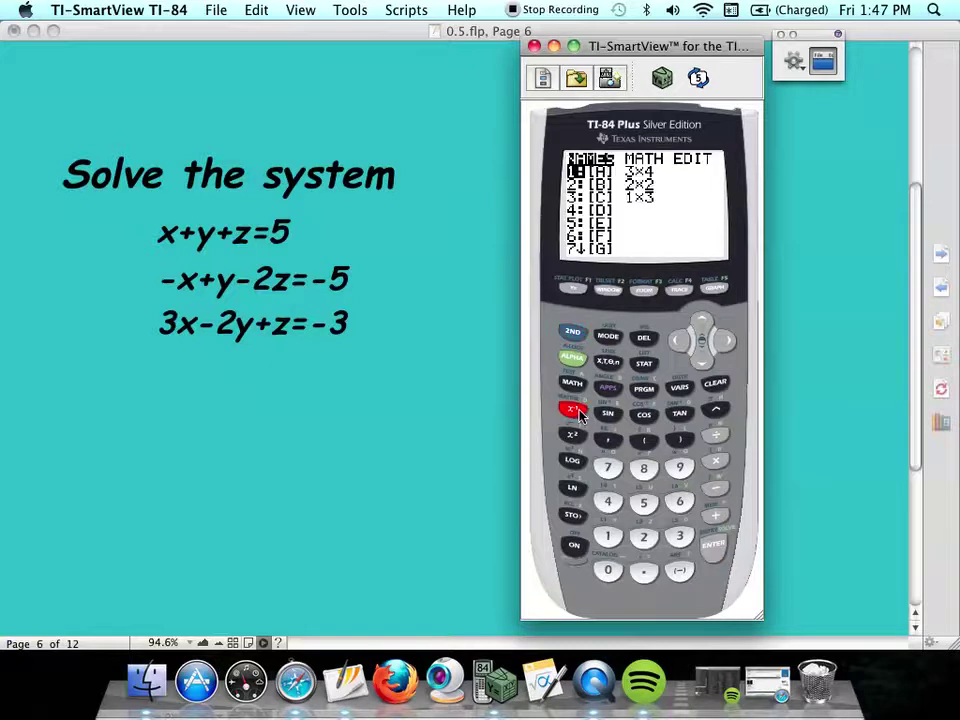
click(607, 536)
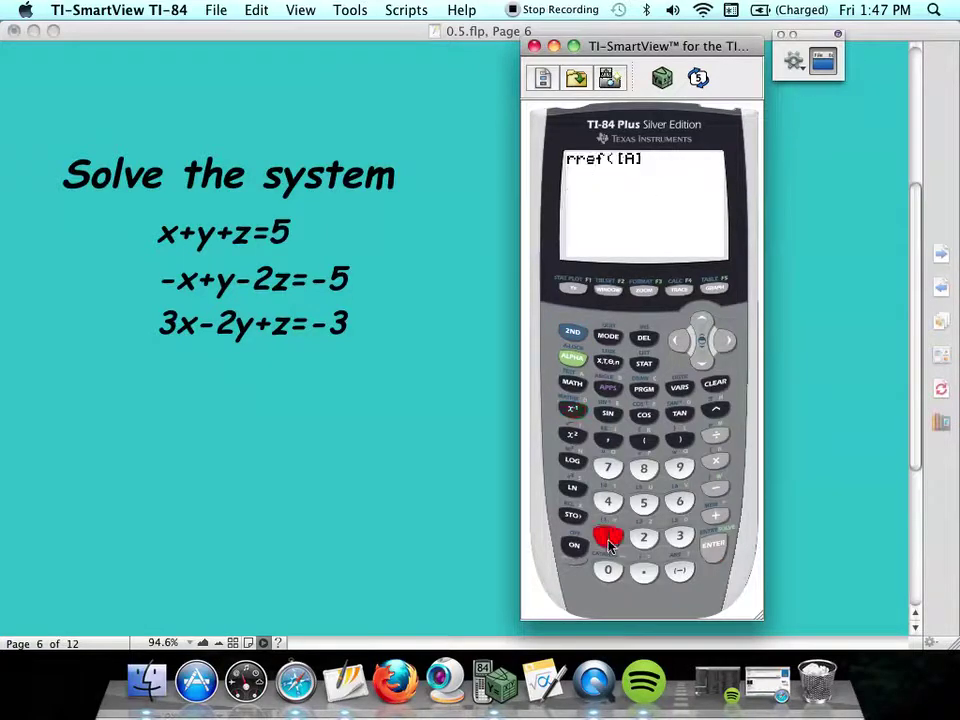
click(713, 556)
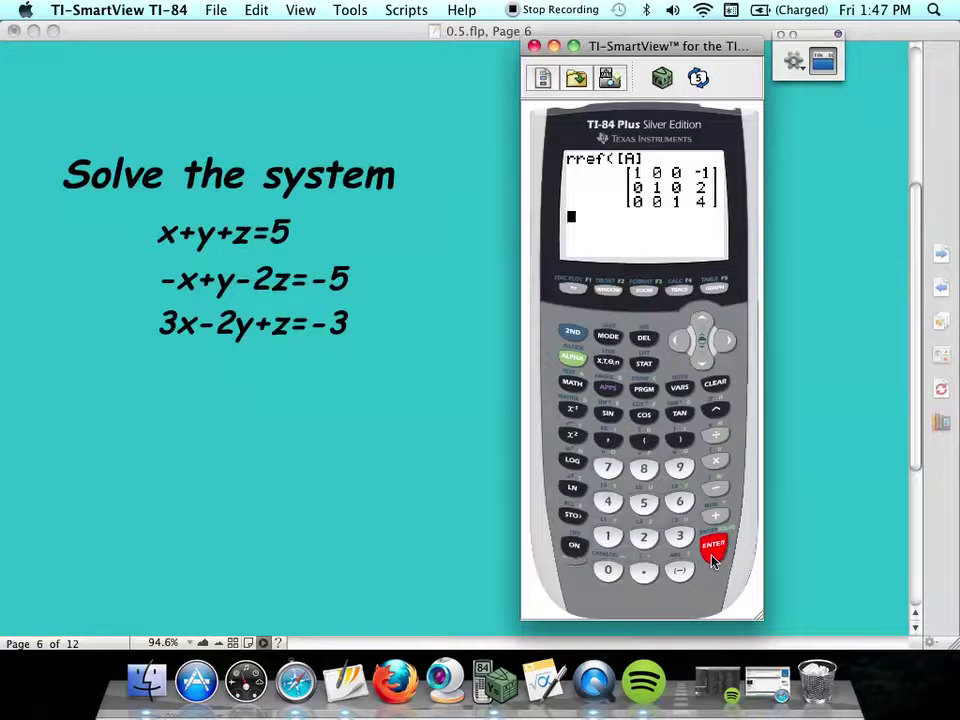
click(553, 46)
Handwrite (-1, 2, 4) beside page 6's equations in yellow and advance to page 7
click(471, 272)
mouse_move(473, 255)
mouse_down()
mouse_move(455, 318)
mouse_move(486, 299)
mouse_up()
mouse_move(496, 258)
mouse_down()
mouse_move(497, 310)
mouse_move(512, 320)
mouse_up()
mouse_move(540, 285)
mouse_down()
mouse_move(556, 284)
mouse_move(557, 314)
mouse_up()
drag(576, 302, 572, 318)
drag(600, 277, 614, 298)
drag(610, 275, 612, 308)
drag(642, 254, 648, 322)
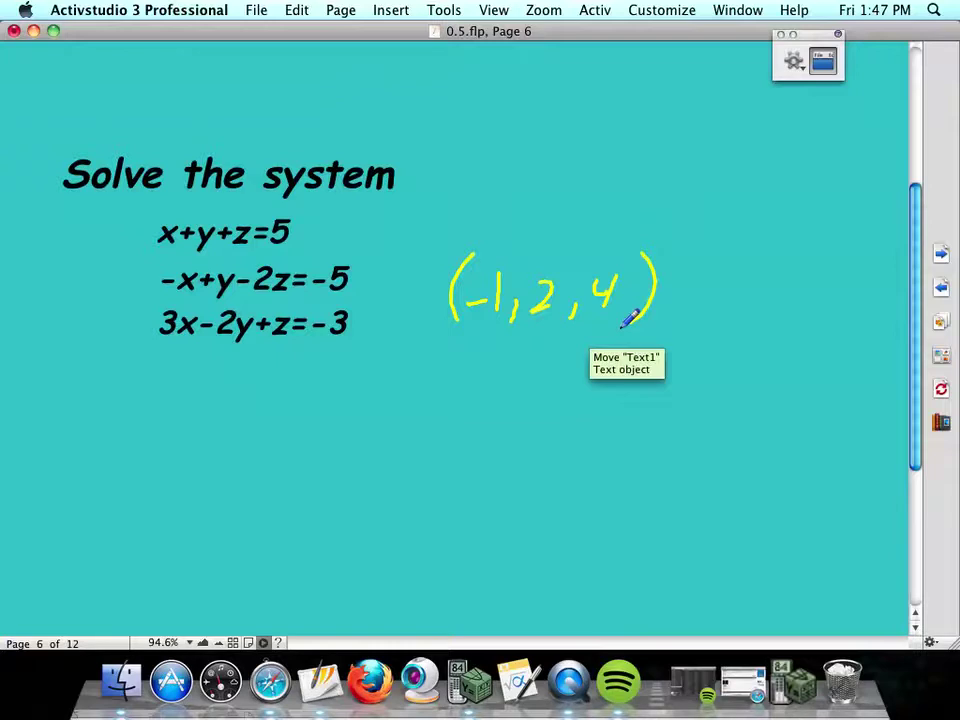
click(940, 256)
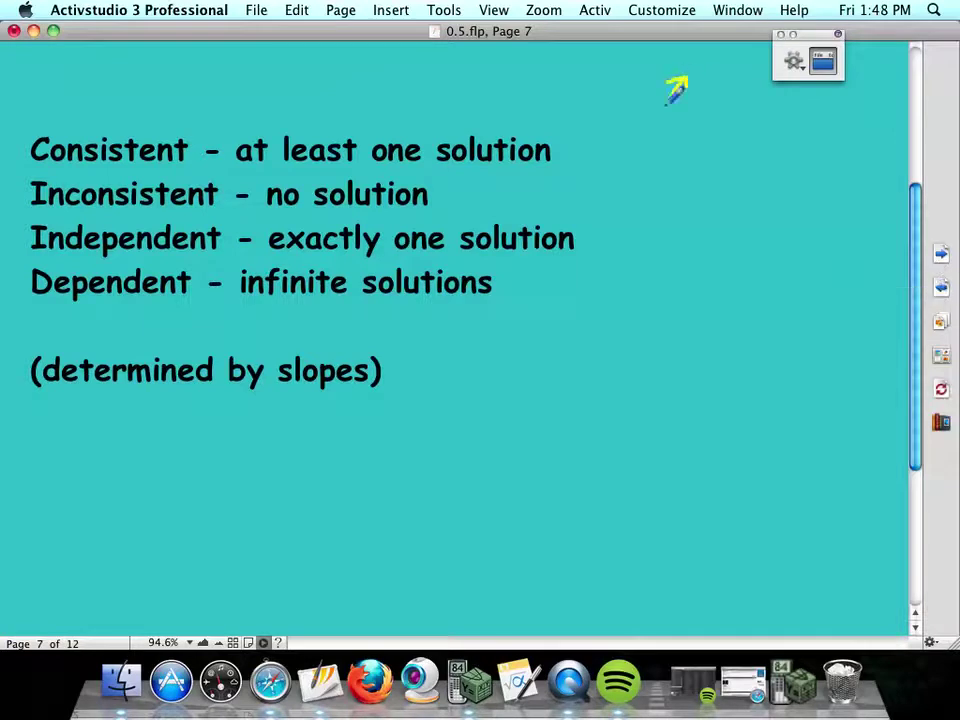
Sketch crossing, parallel and coinciding lines beside the definitions in yellow
drag(682, 78, 624, 153)
drag(586, 100, 716, 142)
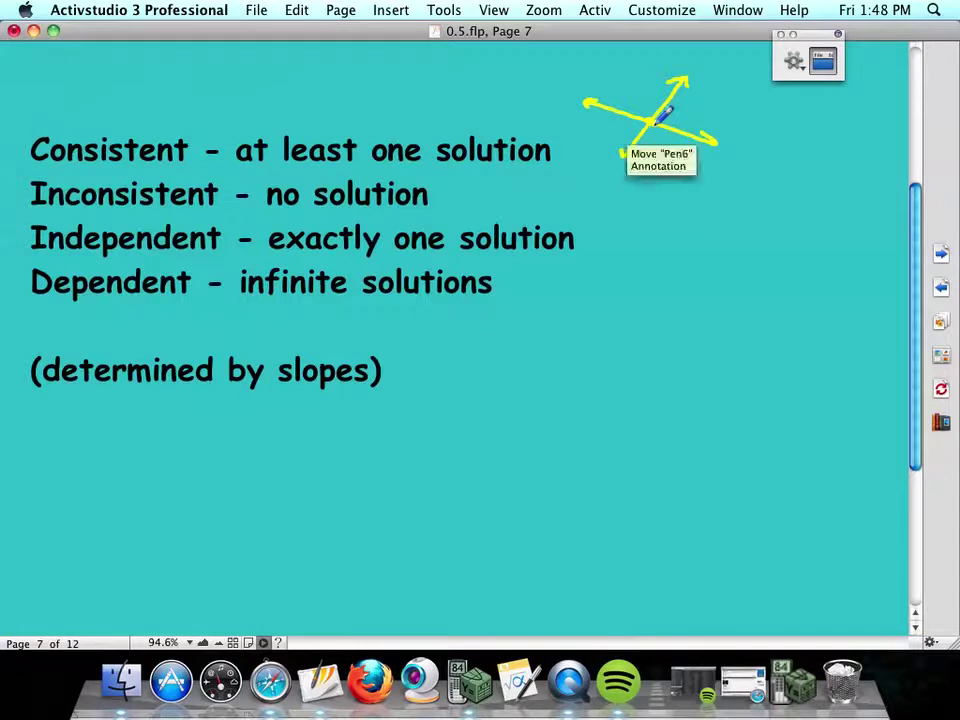
mouse_move(540, 168)
mouse_down()
mouse_move(617, 198)
mouse_move(612, 222)
mouse_up()
mouse_move(514, 182)
mouse_down()
mouse_move(549, 208)
mouse_move(540, 215)
mouse_up()
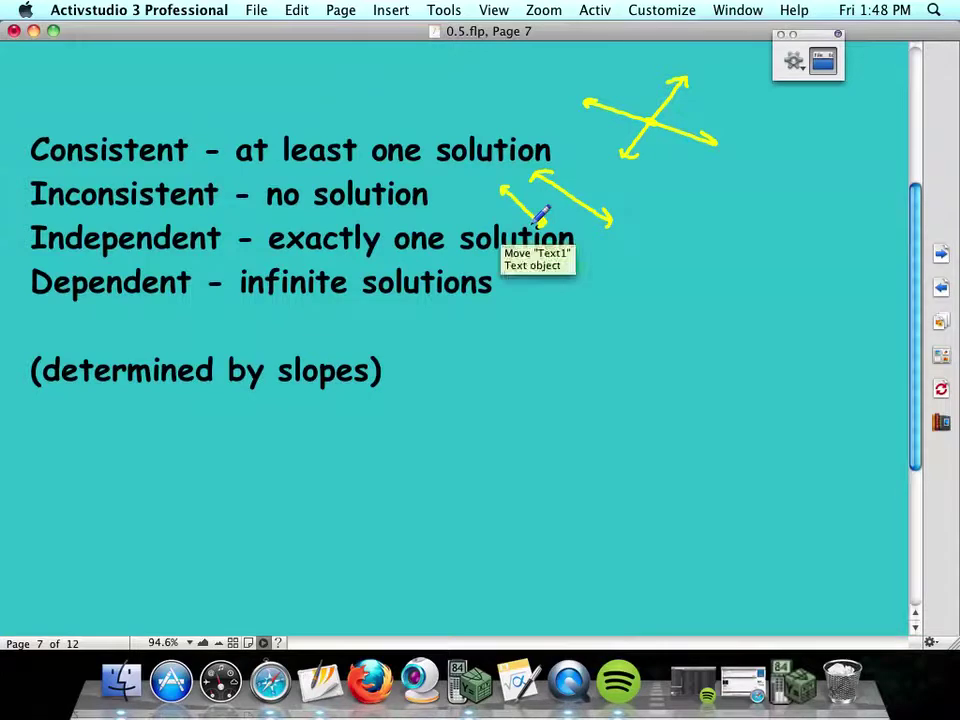
mouse_move(590, 245)
mouse_down()
mouse_move(661, 180)
mouse_move(658, 145)
mouse_up()
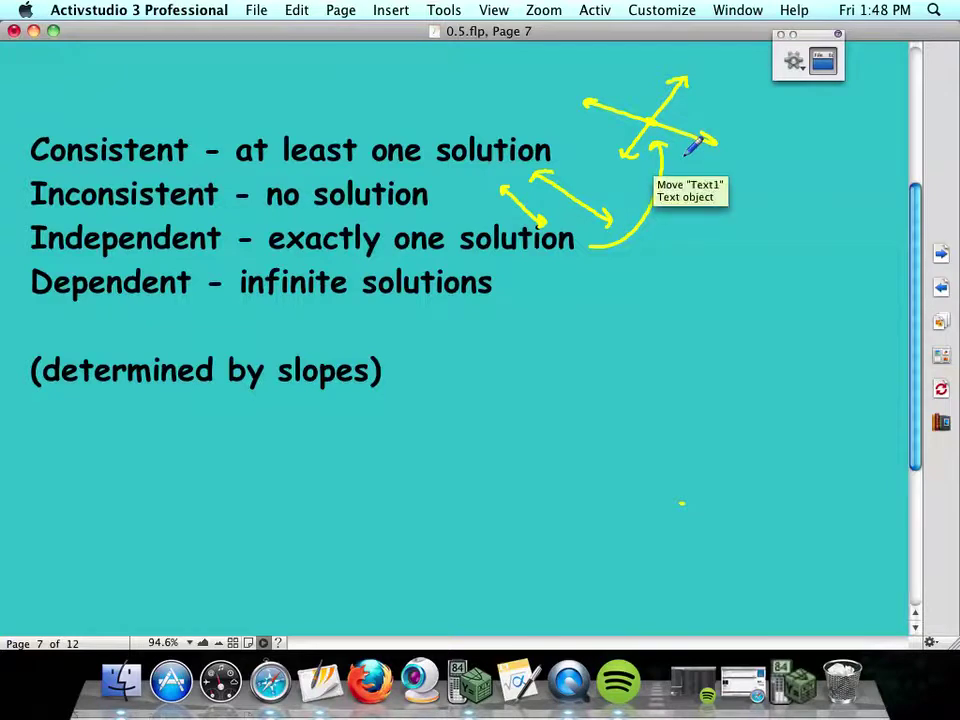
Draw a double-headed arrow below the definitions, underline 'by slopes', and go to page 8
mouse_move(463, 324)
mouse_down()
mouse_move(480, 308)
mouse_move(531, 446)
mouse_move(510, 463)
mouse_up()
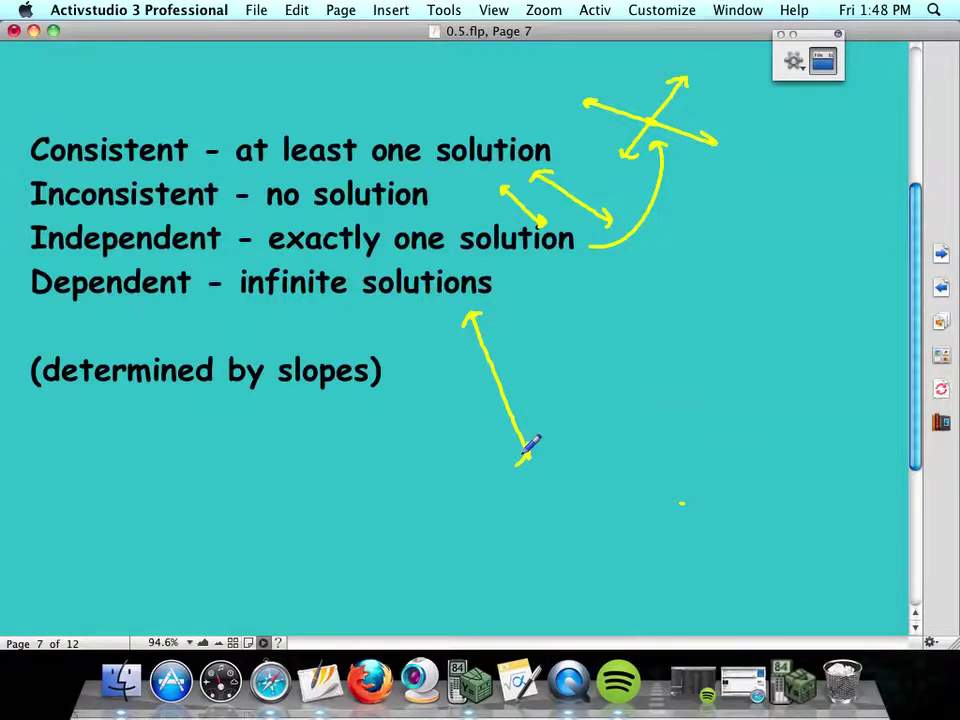
drag(264, 400, 372, 406)
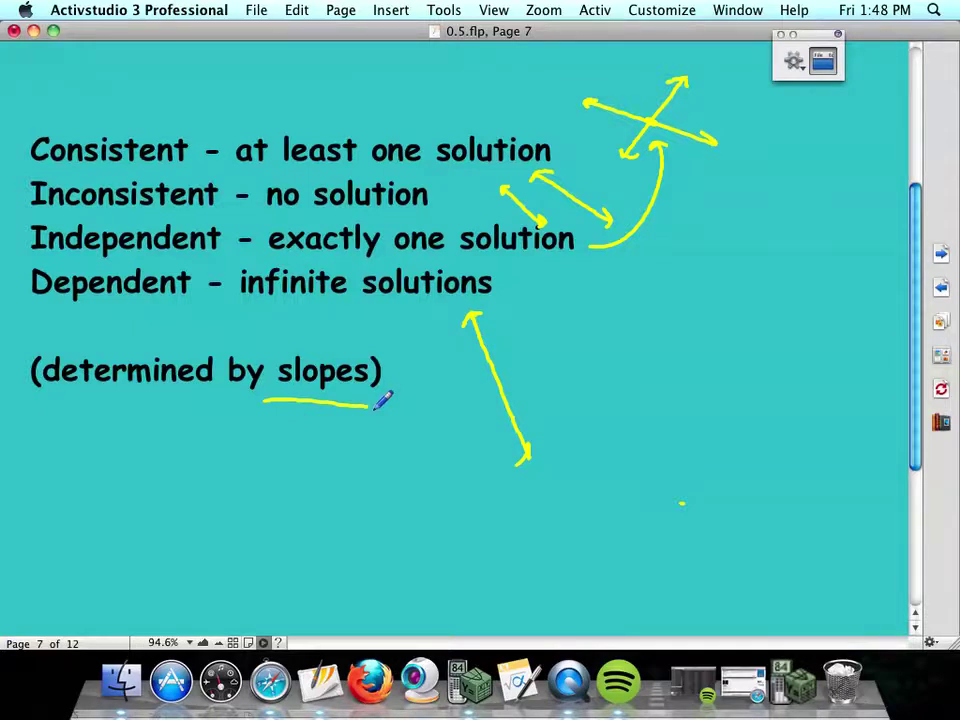
click(943, 257)
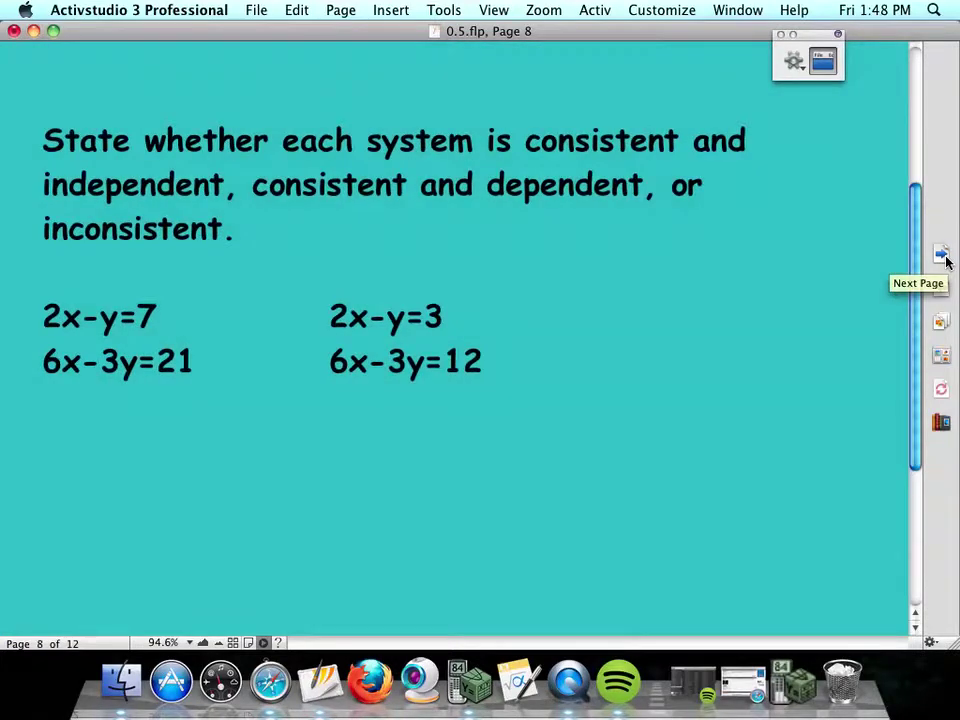
Label both equations of the first system m = 2 and mark it 'Cons., dep'
mouse_move(148, 291)
mouse_down()
mouse_move(152, 281)
mouse_move(205, 269)
mouse_move(240, 277)
mouse_up()
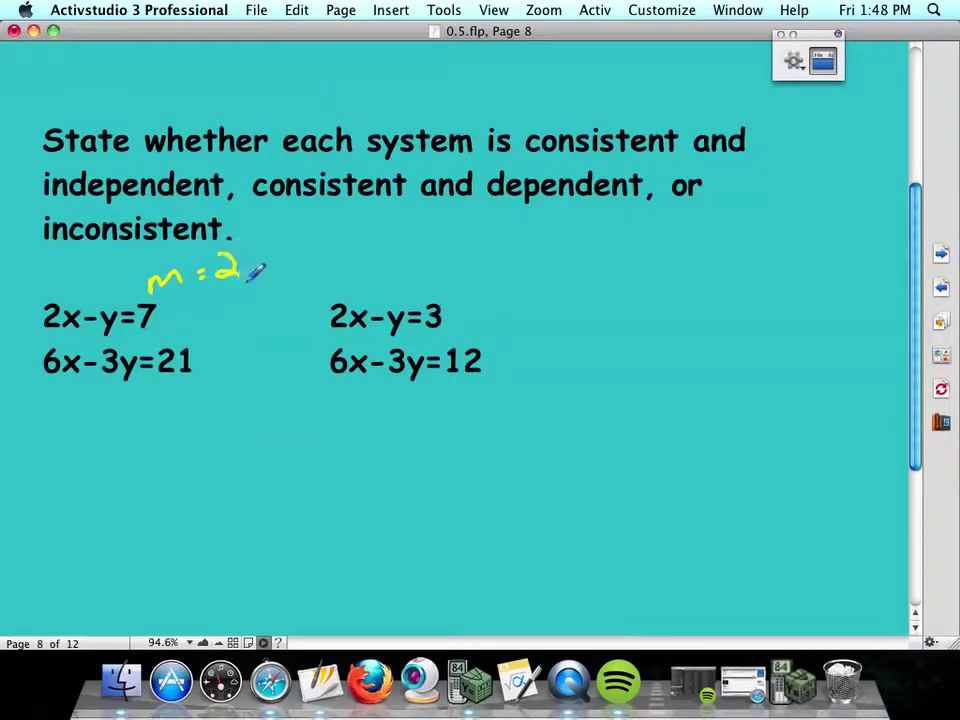
mouse_move(118, 435)
mouse_down()
mouse_move(177, 415)
mouse_move(195, 386)
mouse_move(222, 402)
mouse_up()
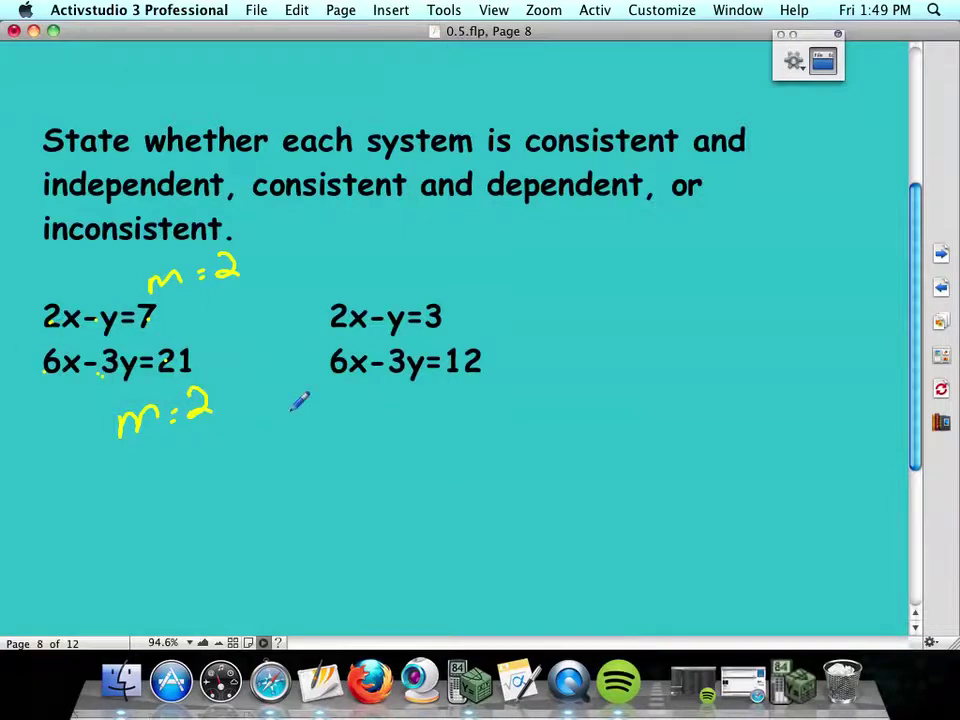
mouse_move(104, 466)
mouse_down()
mouse_move(146, 465)
mouse_move(193, 485)
mouse_move(195, 477)
mouse_move(182, 500)
mouse_move(218, 480)
mouse_move(228, 451)
mouse_move(263, 476)
mouse_up()
click(177, 481)
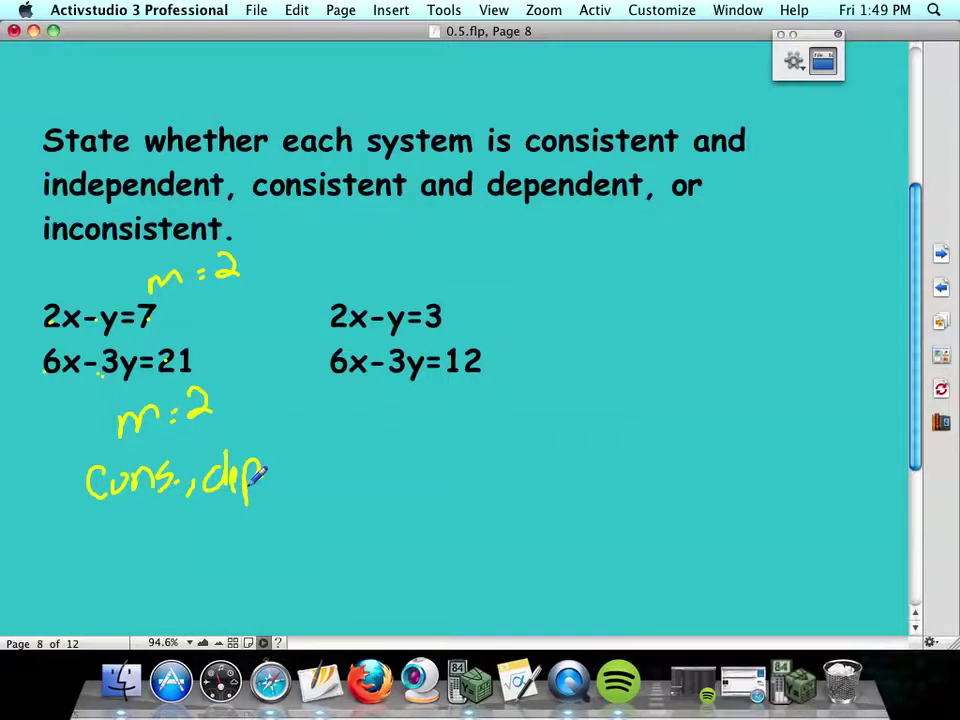
Label the second system's slopes m = 2, write 'inconsistent', and go to page 9
mouse_move(456, 294)
mouse_down()
mouse_move(470, 274)
mouse_move(492, 280)
mouse_move(536, 256)
mouse_move(541, 274)
mouse_up()
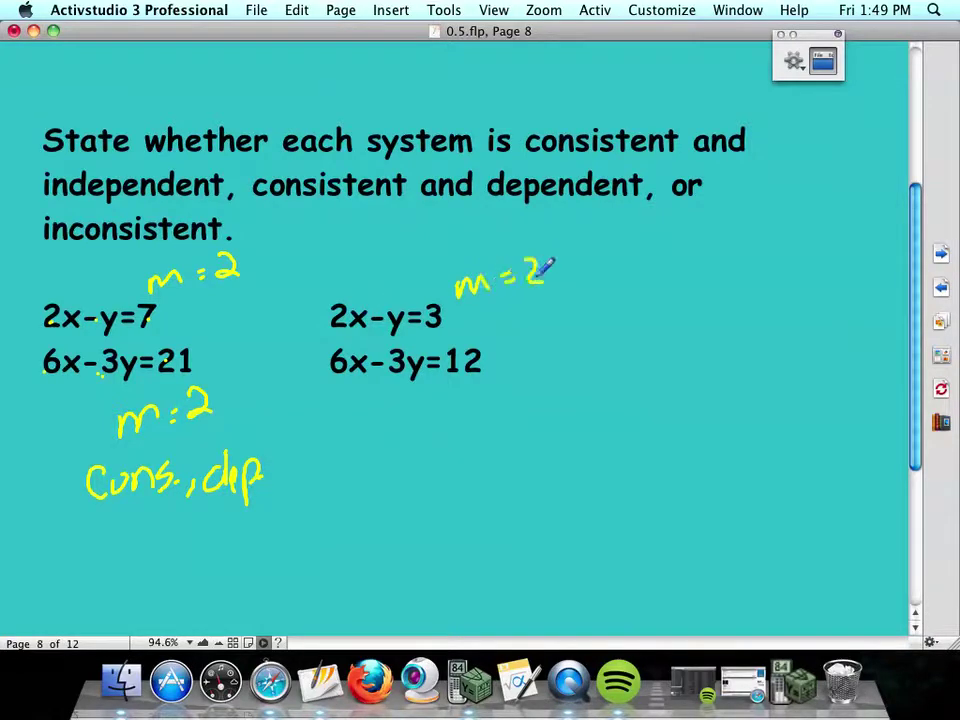
mouse_move(352, 428)
mouse_down()
mouse_move(368, 405)
mouse_move(412, 393)
mouse_move(433, 400)
mouse_up()
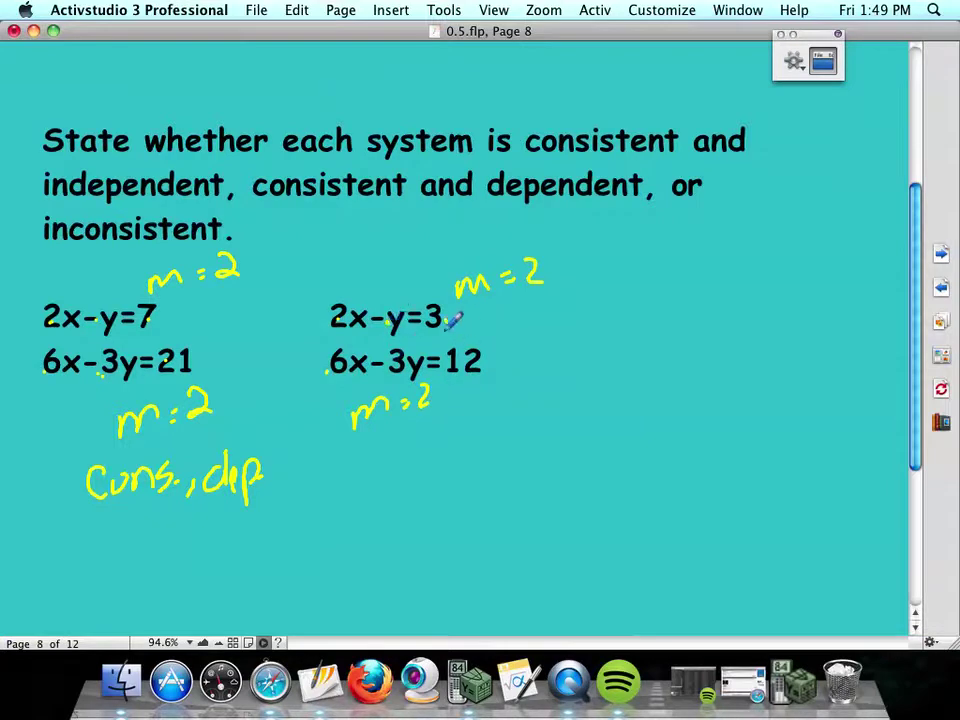
mouse_move(458, 312)
mouse_down()
mouse_move(493, 340)
mouse_move(476, 322)
mouse_move(490, 349)
mouse_up()
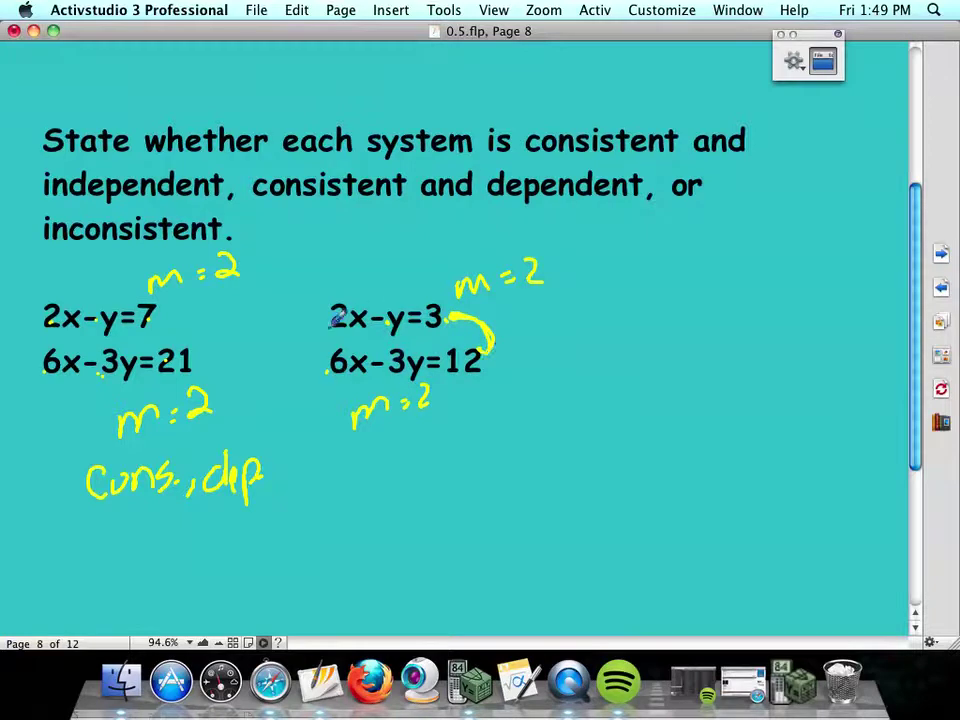
drag(366, 344, 373, 347)
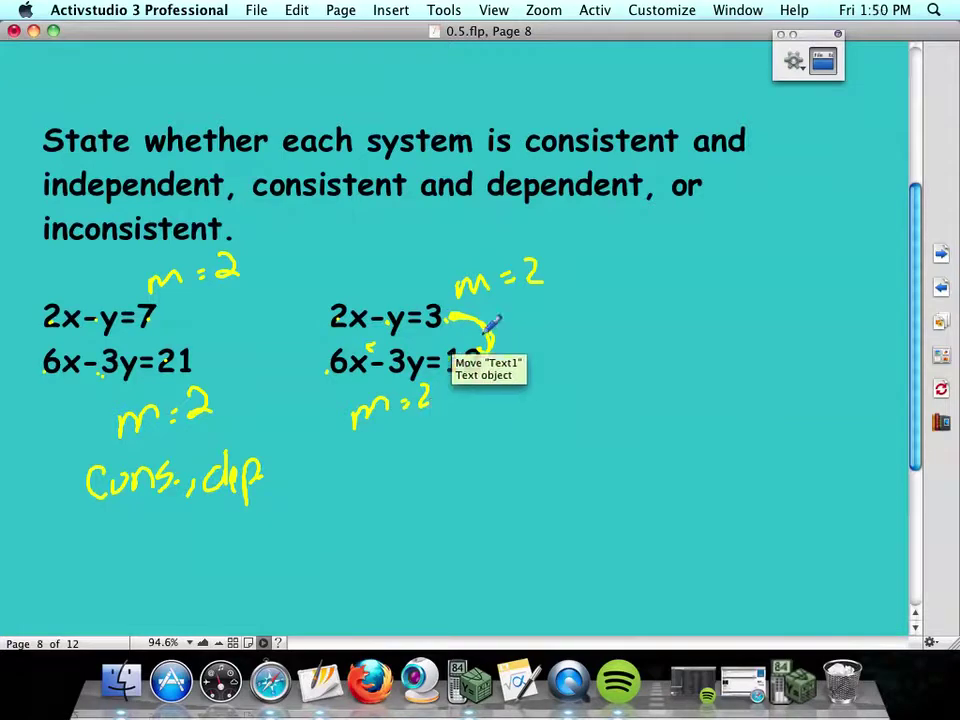
mouse_move(542, 326)
mouse_down()
mouse_move(607, 328)
mouse_move(620, 344)
mouse_move(646, 326)
mouse_move(649, 346)
mouse_move(664, 341)
mouse_move(668, 323)
mouse_move(673, 336)
mouse_move(681, 318)
mouse_move(693, 343)
mouse_move(683, 336)
mouse_move(723, 340)
mouse_move(742, 316)
mouse_up()
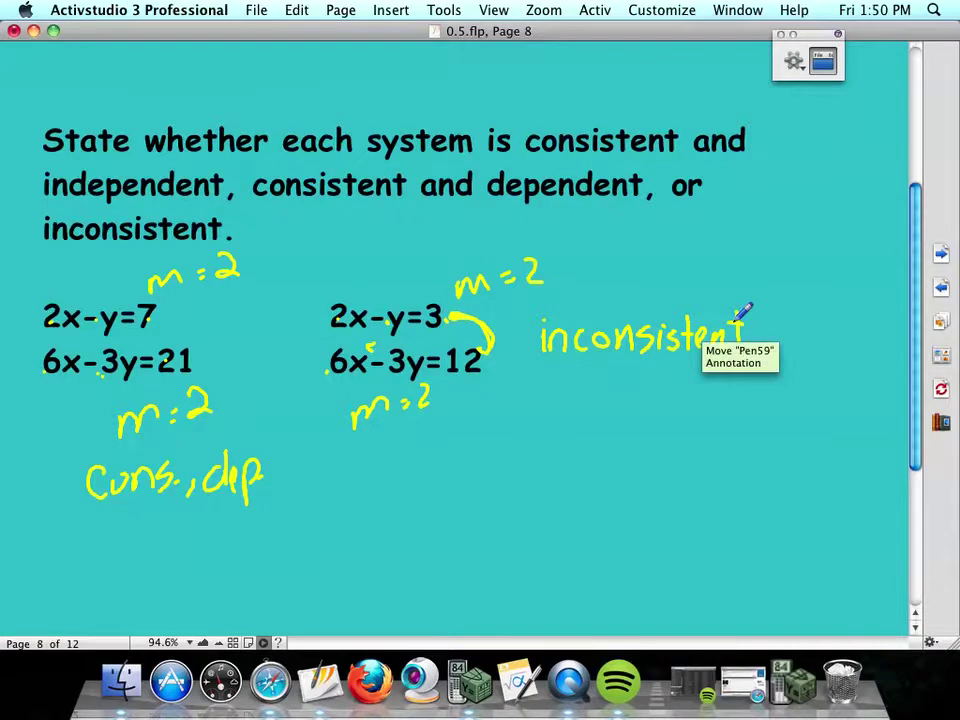
click(944, 256)
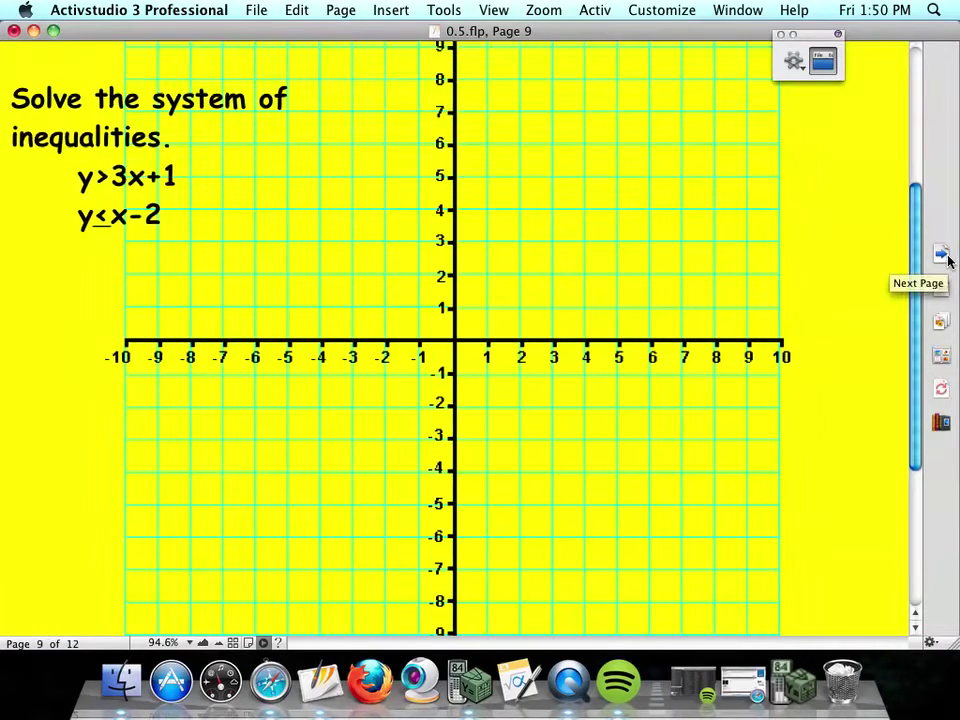
Plot (0,1) and (1,4) and draw the dashed purple line for y>3x+1
click(792, 34)
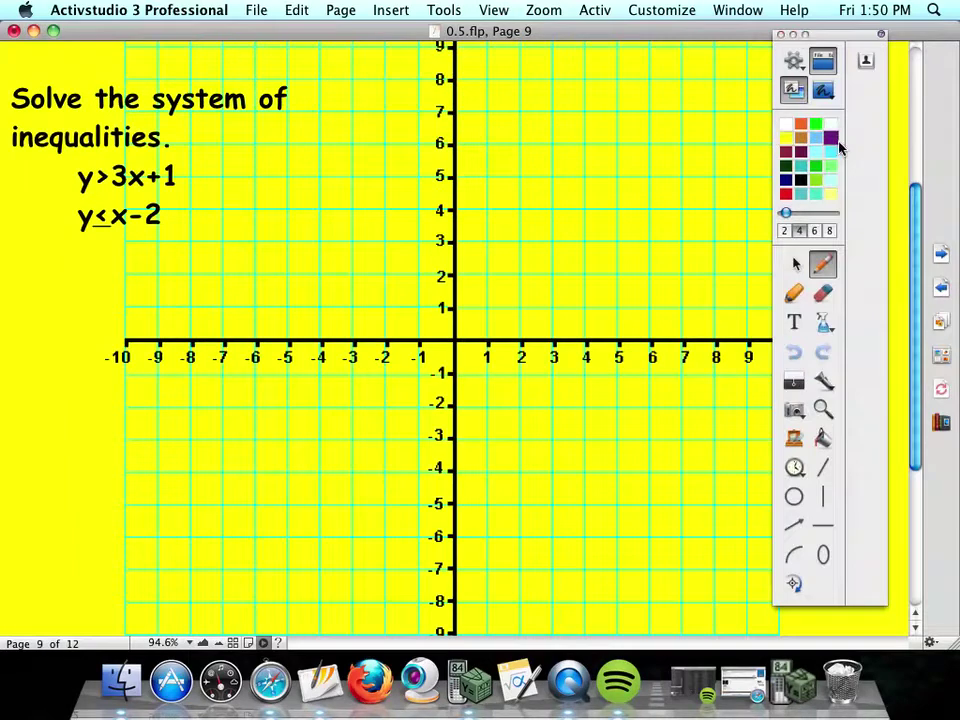
click(794, 35)
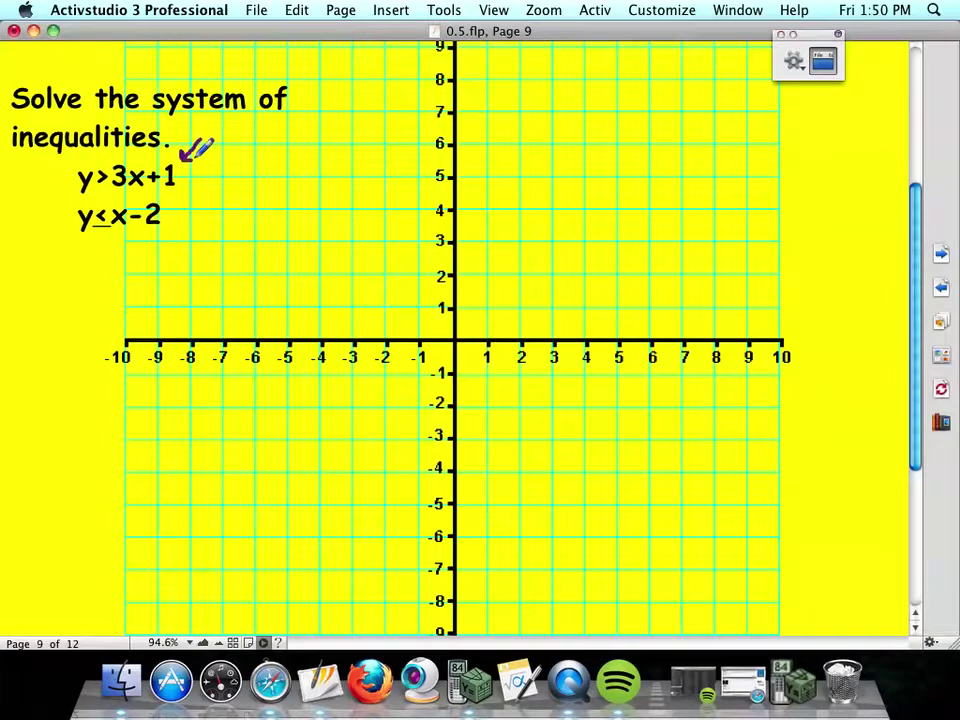
click(447, 309)
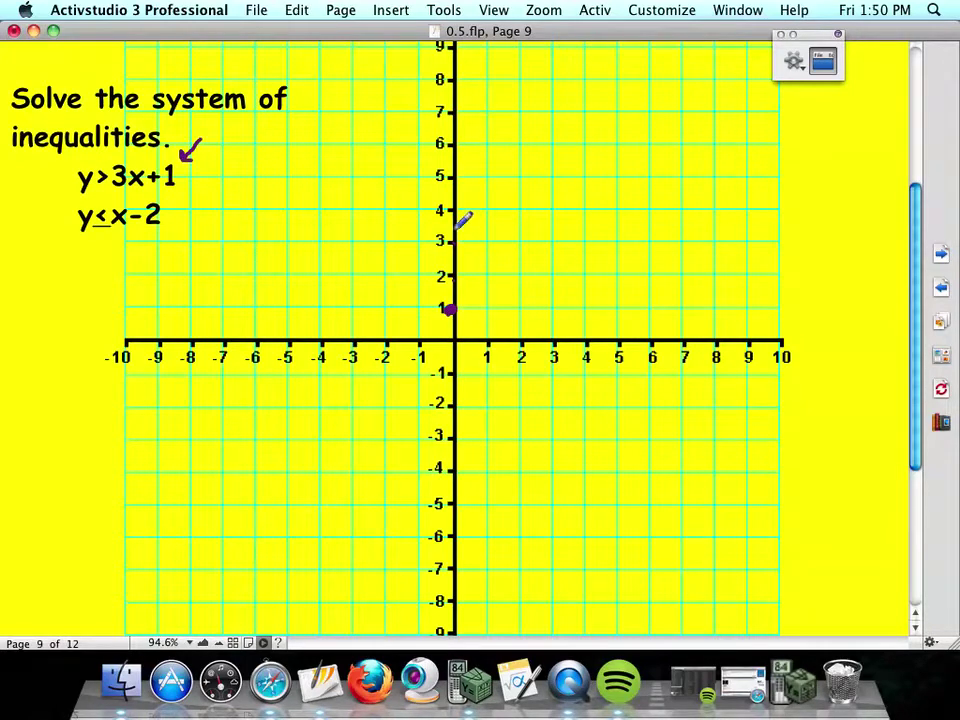
click(485, 211)
mouse_move(485, 216)
mouse_down()
mouse_move(400, 471)
mouse_move(345, 597)
mouse_up()
mouse_move(485, 211)
mouse_down()
mouse_move(508, 184)
mouse_move(524, 126)
mouse_move(570, 45)
mouse_up()
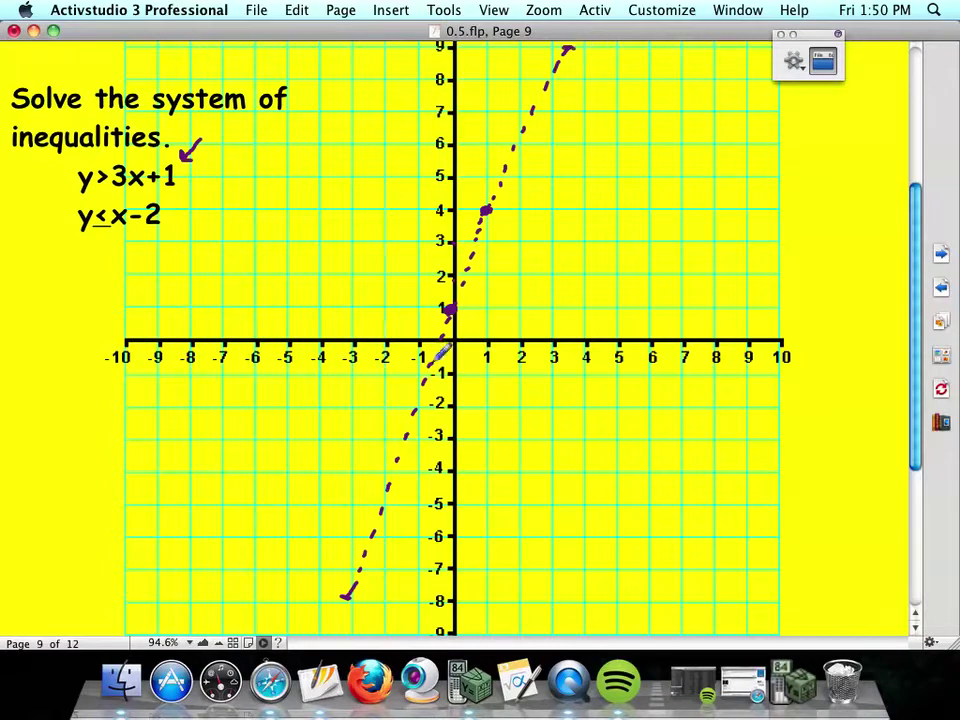
Write the origin test 0>0+1, arrow the shading side, and switch to dark red ink
drag(86, 152, 152, 160)
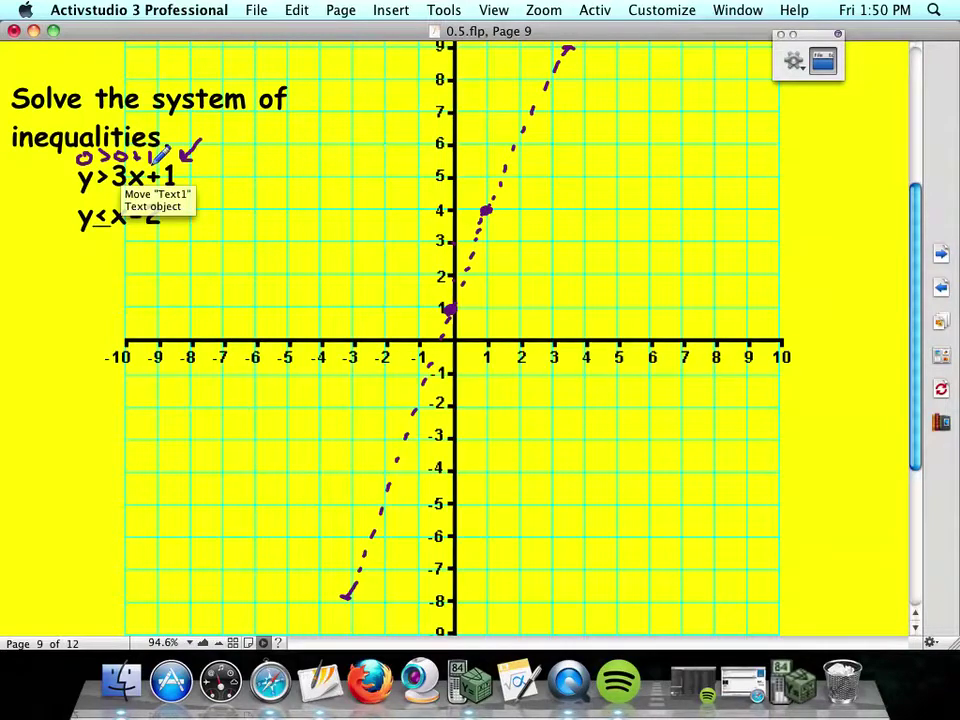
mouse_move(543, 56)
mouse_down()
mouse_move(523, 67)
mouse_move(531, 72)
mouse_up()
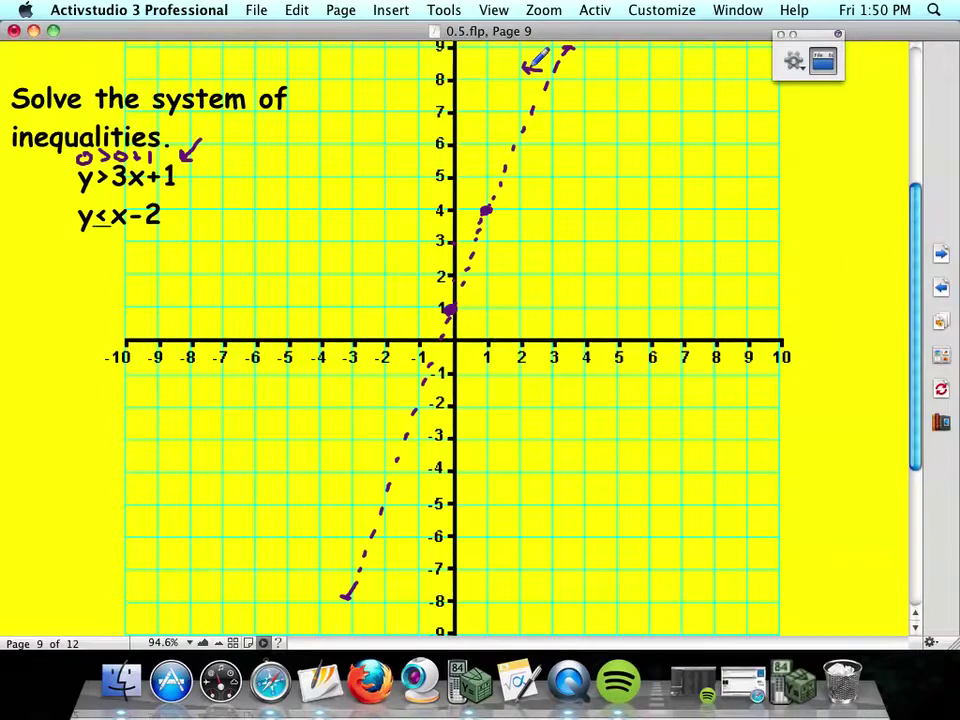
click(793, 35)
click(793, 152)
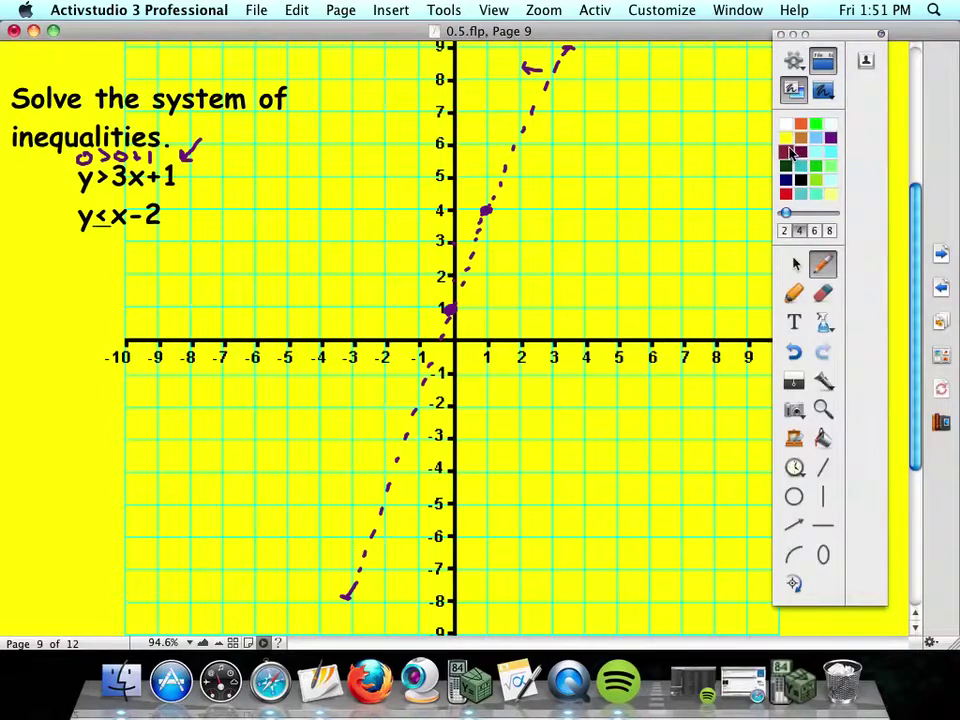
Plot (0,-2) and (1,-1) and draw the solid red line for y<x-2
click(794, 37)
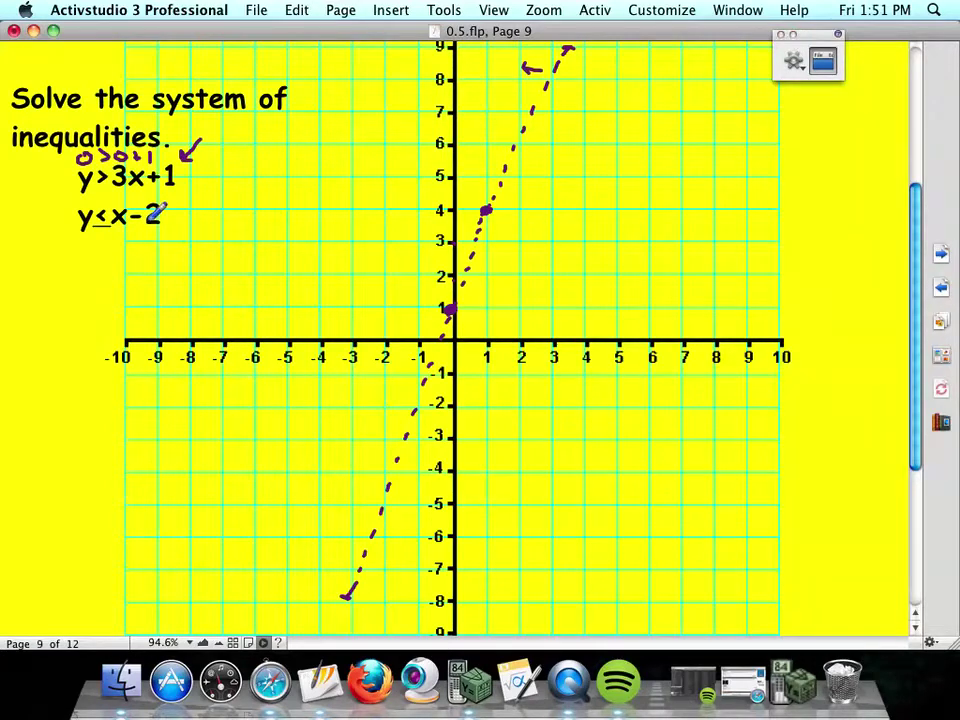
click(452, 404)
click(483, 379)
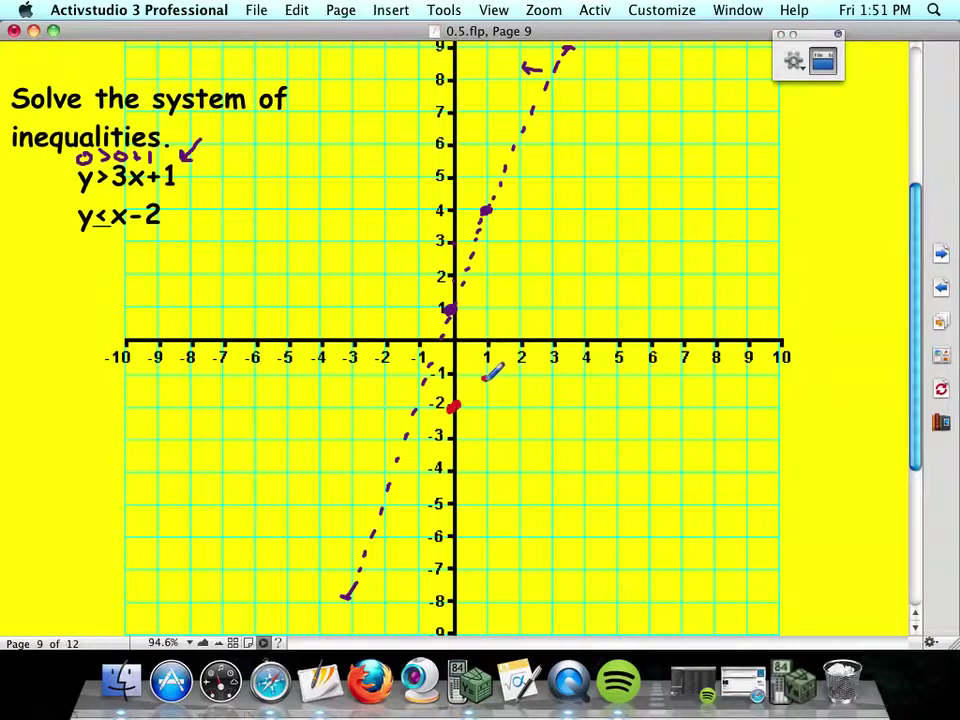
mouse_move(452, 404)
mouse_down()
mouse_move(737, 167)
mouse_move(738, 182)
mouse_up()
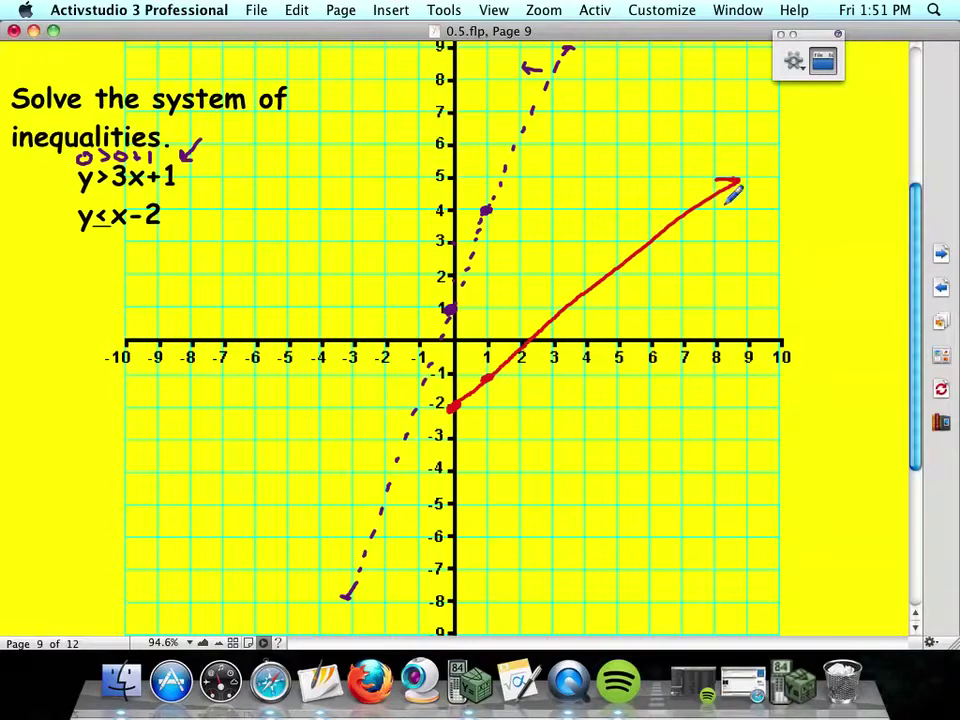
mouse_move(452, 405)
mouse_down()
mouse_move(231, 624)
mouse_move(234, 615)
mouse_up()
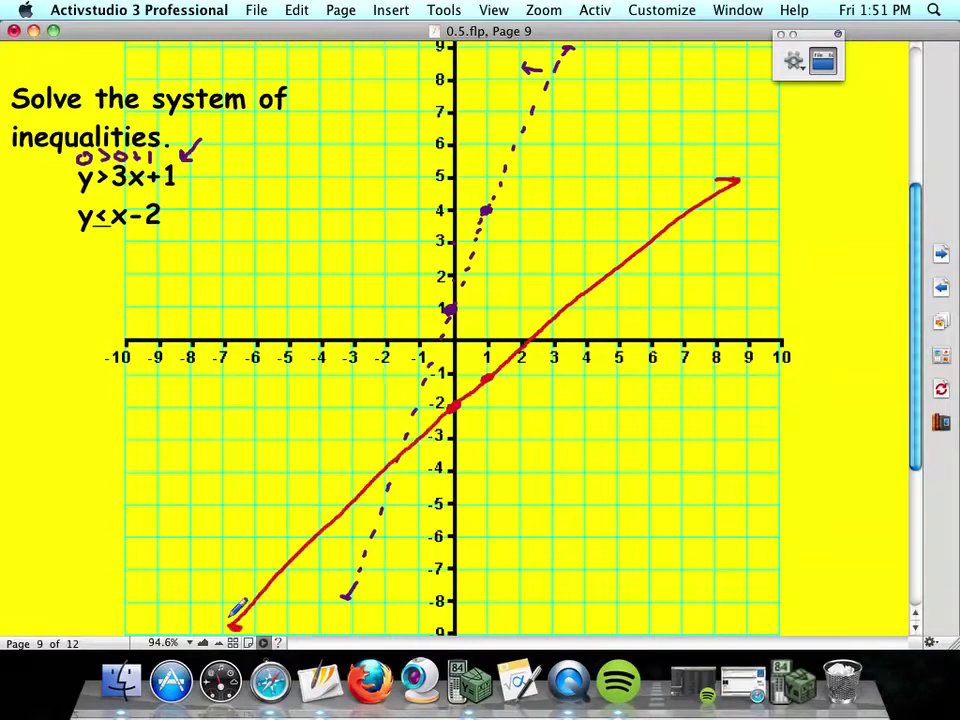
Write the origin test 0<0-2 and shade the overlapping solution region in red
mouse_move(80, 236)
mouse_down()
mouse_move(97, 248)
mouse_move(126, 237)
mouse_up()
drag(130, 242, 154, 246)
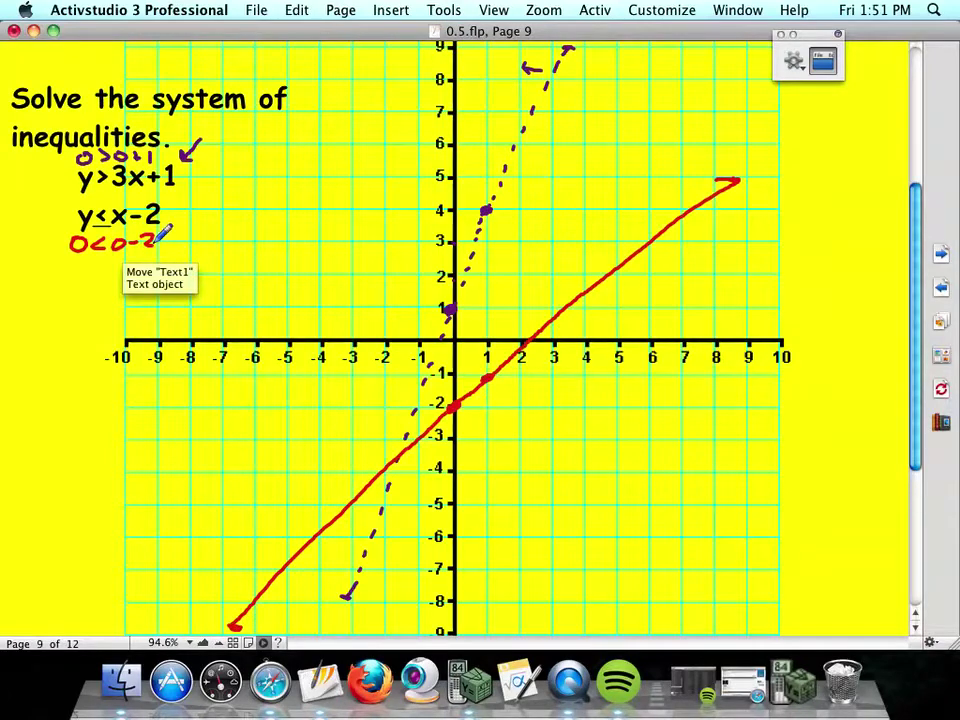
drag(506, 374, 516, 388)
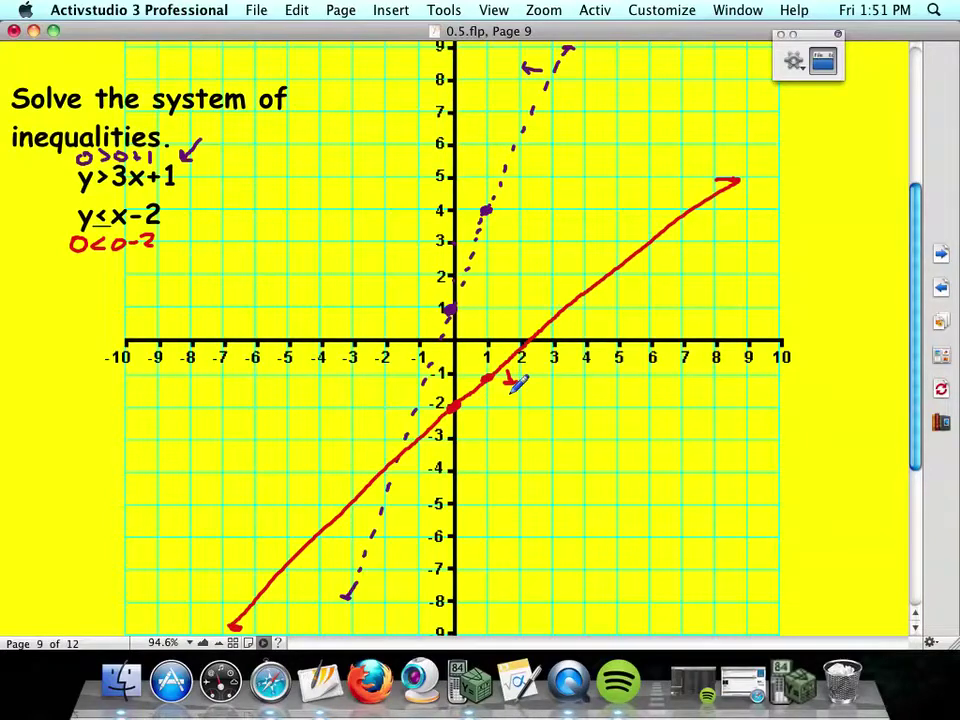
drag(386, 484, 368, 515)
mouse_move(305, 552)
mouse_down()
mouse_move(334, 560)
mouse_move(325, 616)
mouse_up()
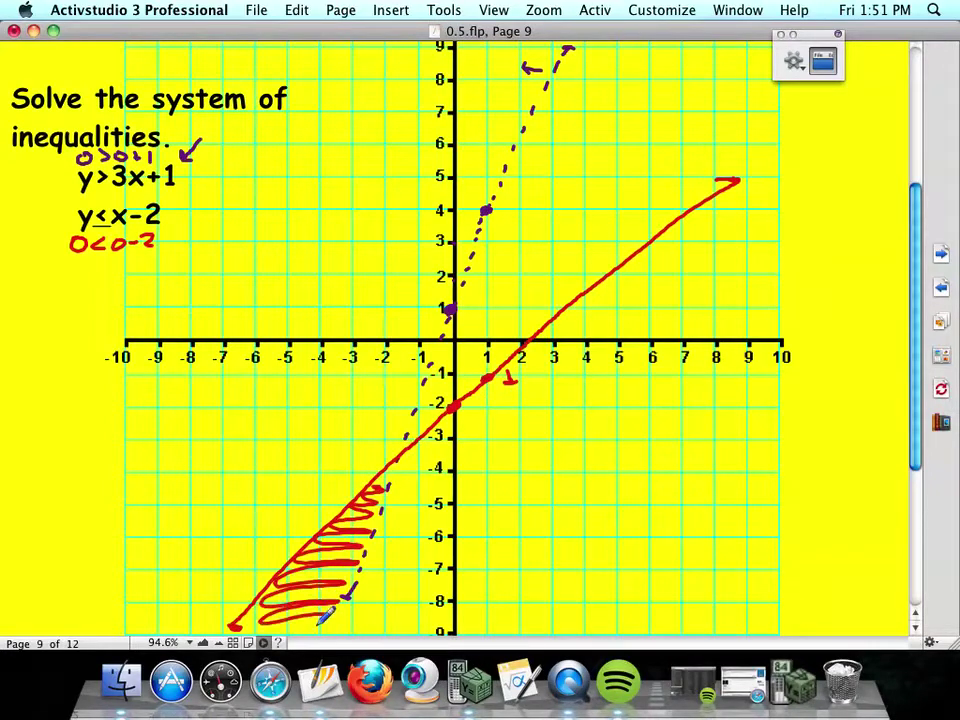